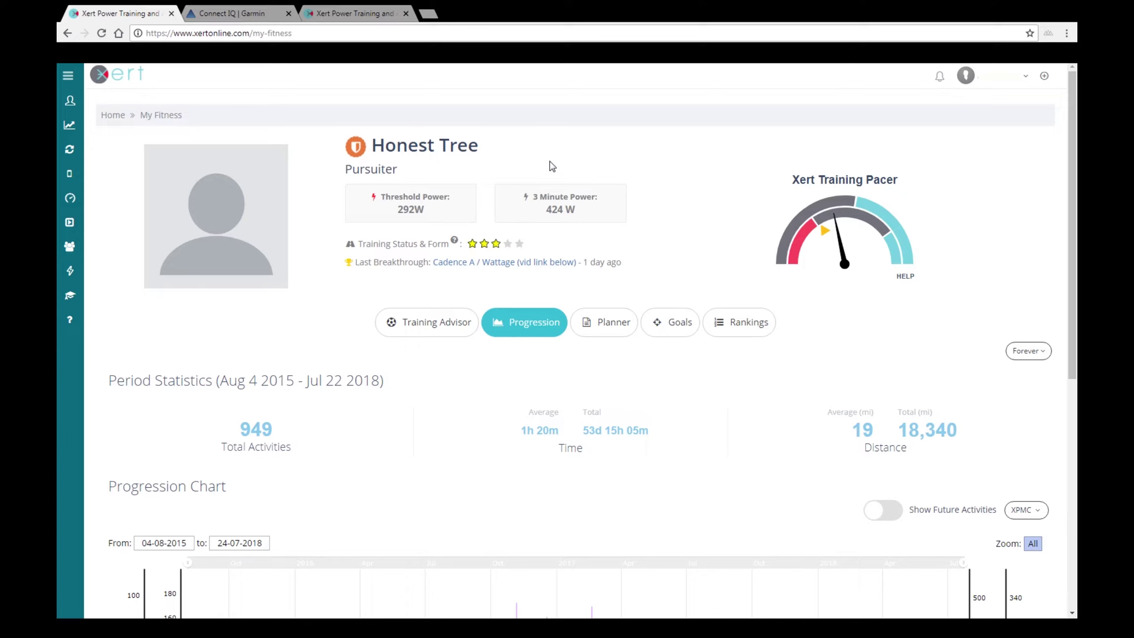
- Switch to the account's Athlete Type settings and examine the descriptions of the athlete types along the power curve
click(366, 14)
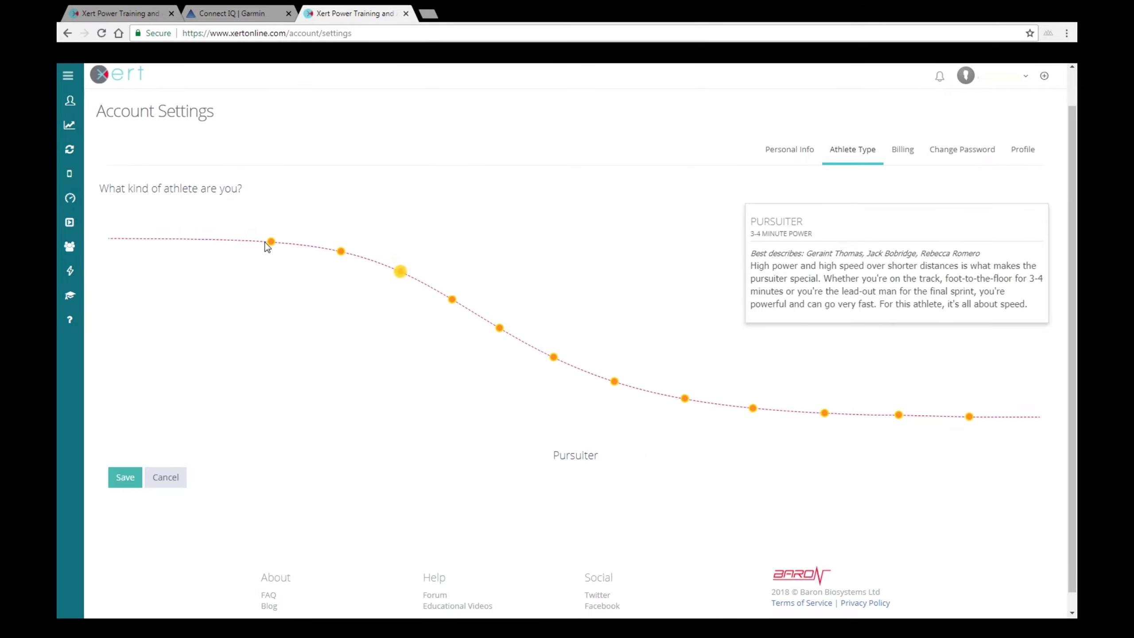
mouse_move(271, 242)
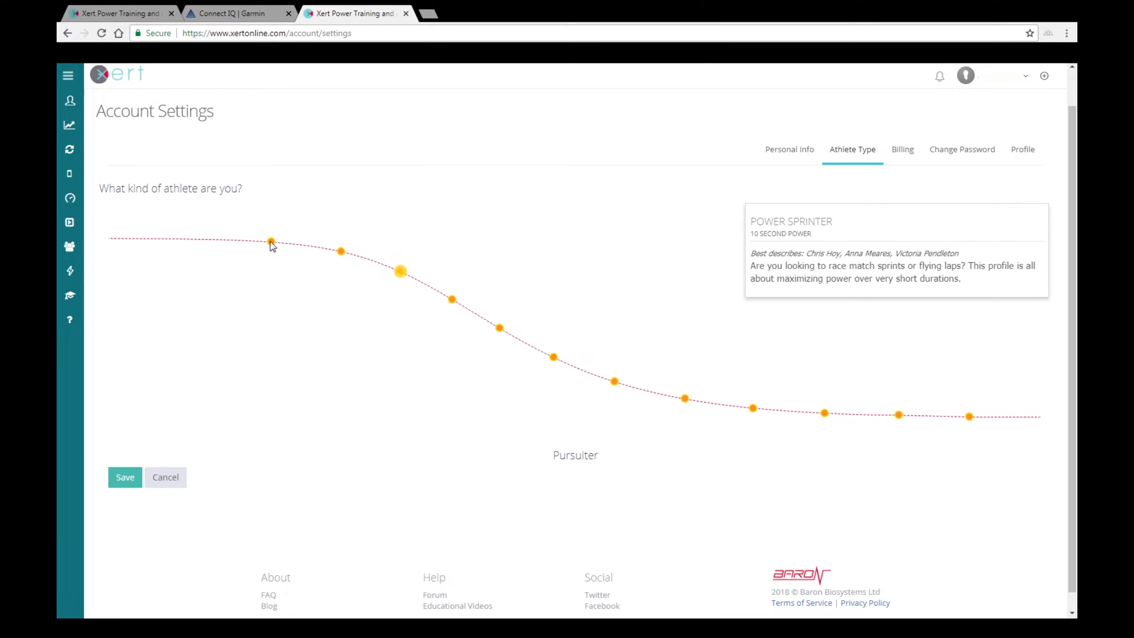
mouse_move(340, 254)
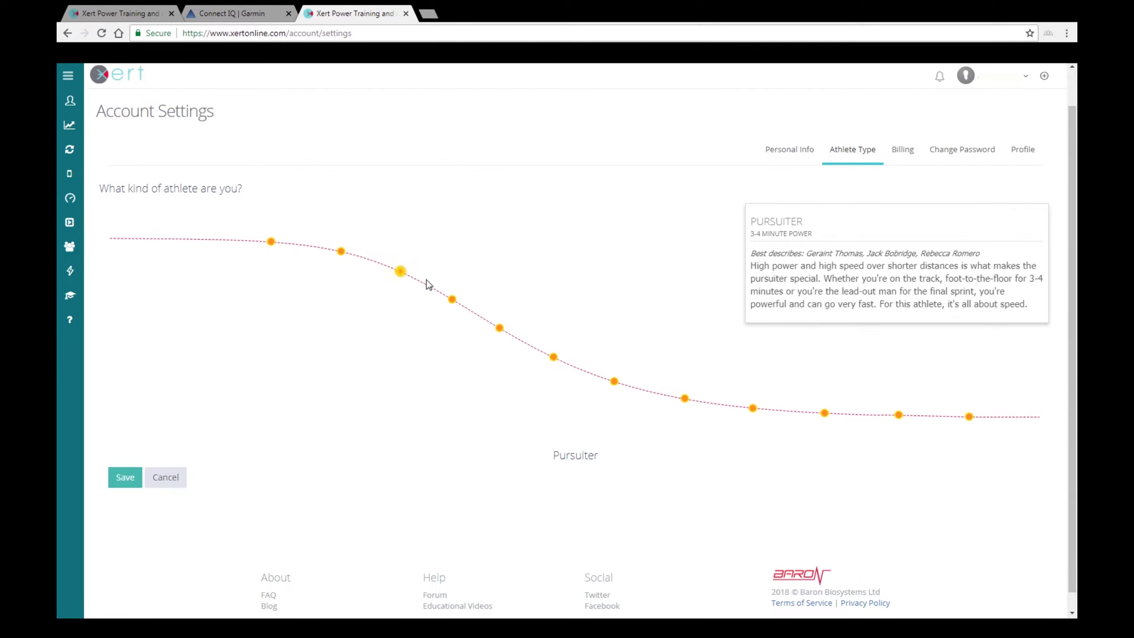
mouse_move(453, 301)
mouse_move(500, 327)
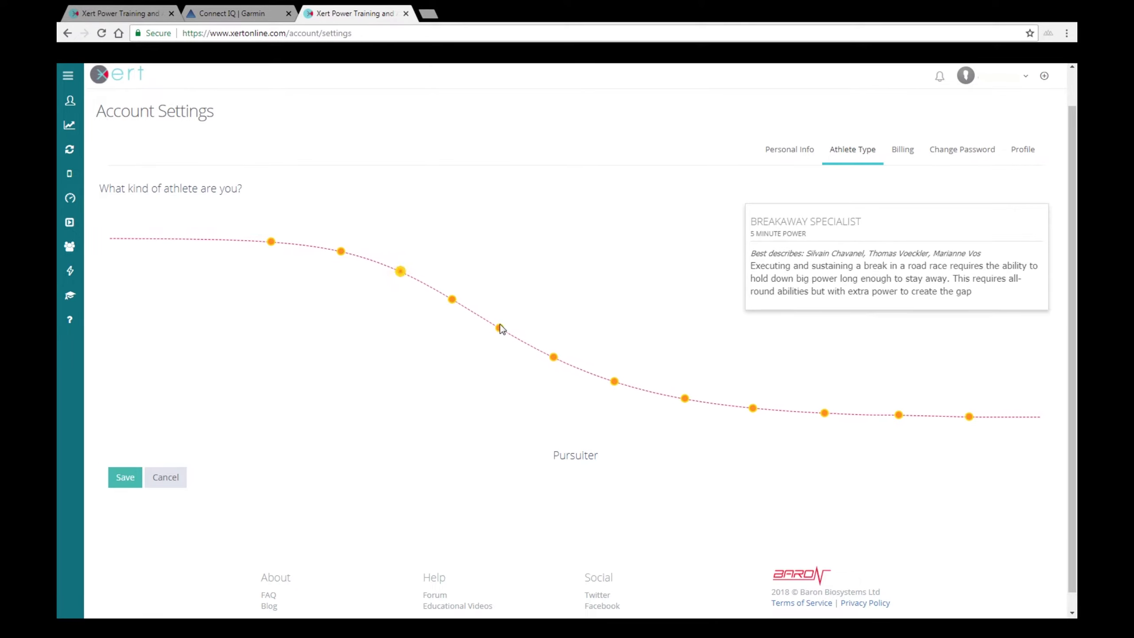
mouse_move(553, 359)
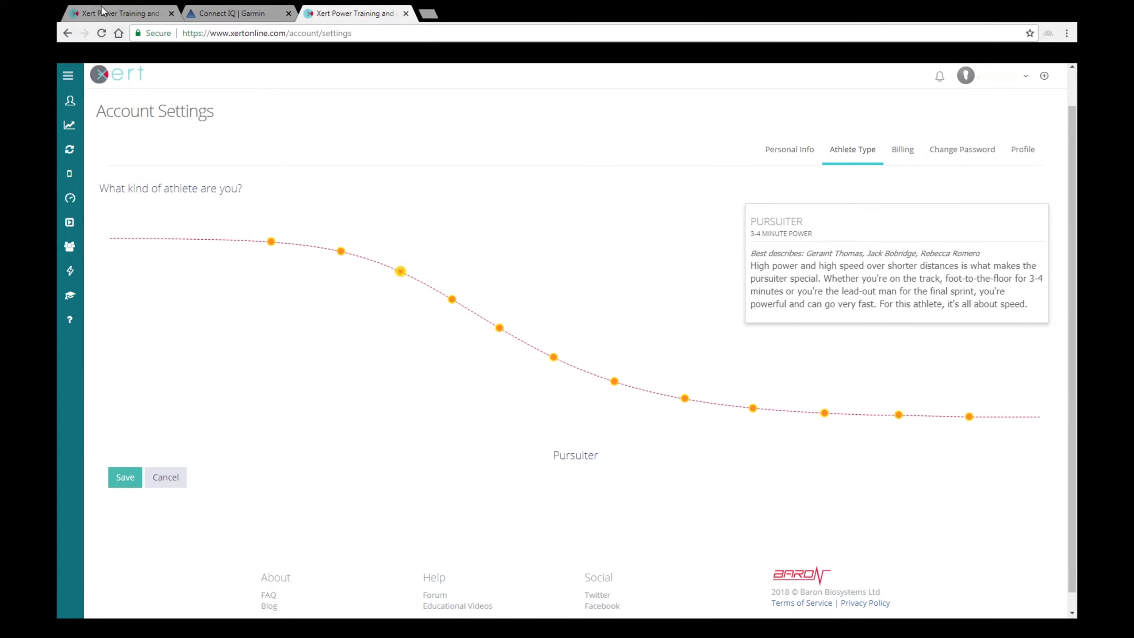
- Return to the My Fitness page and review the Training Advisor's adaptive training advice and recommended workouts
click(119, 32)
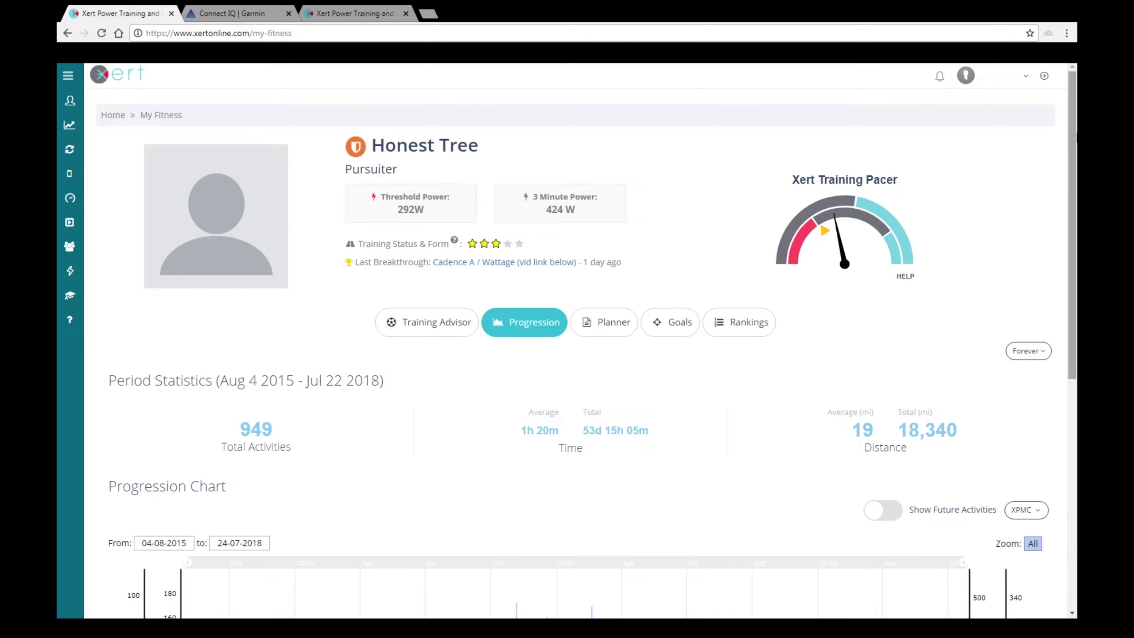
click(415, 326)
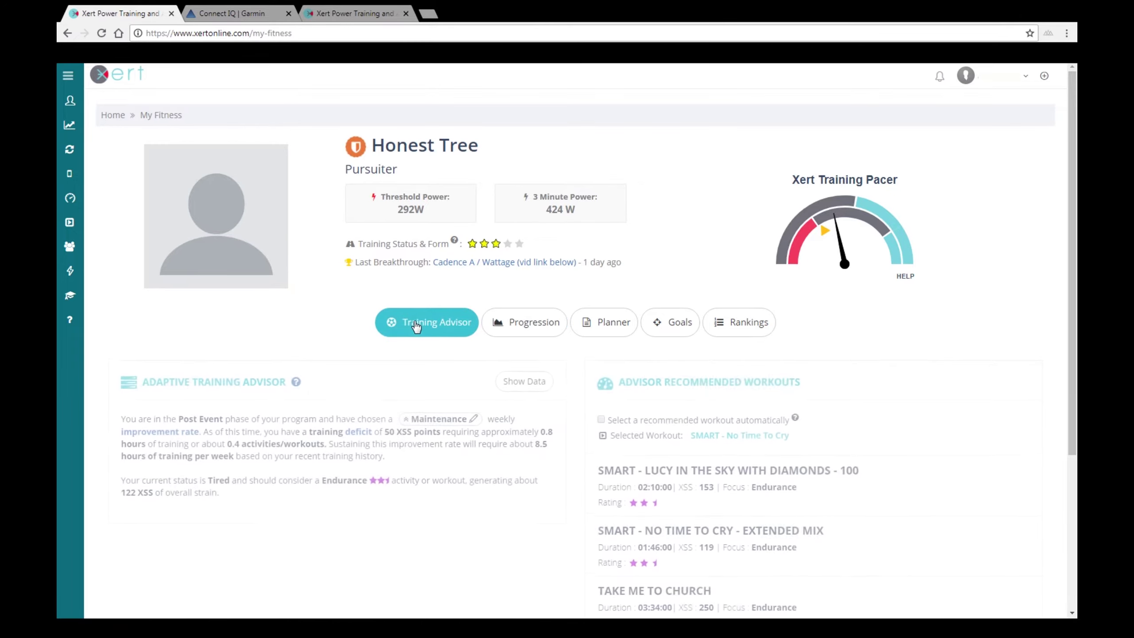
mouse_move(1075, 138)
mouse_down()
mouse_move(1076, 196)
mouse_move(1076, 142)
mouse_up()
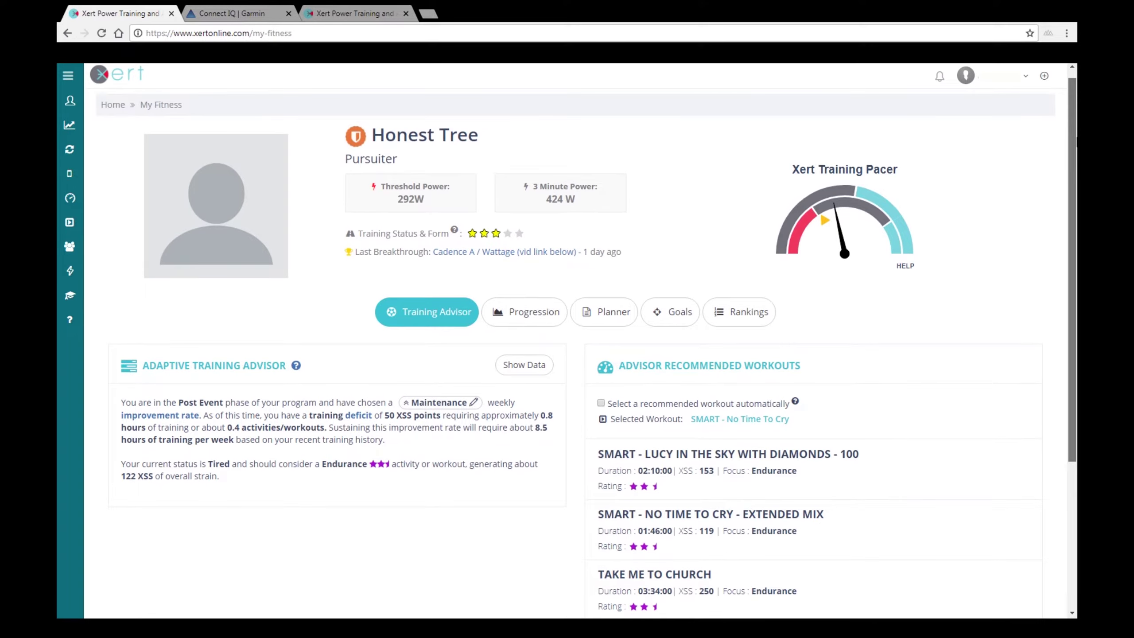
drag(1076, 142, 1076, 163)
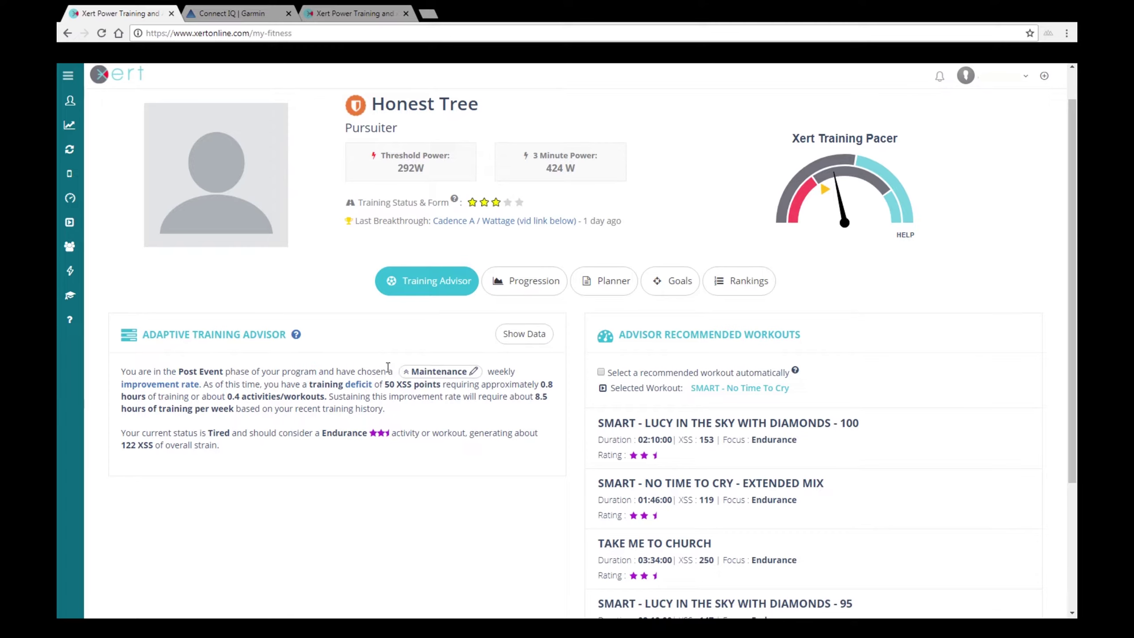
scroll(1076, 297, down, 3)
scroll(1076, 297, down, 1)
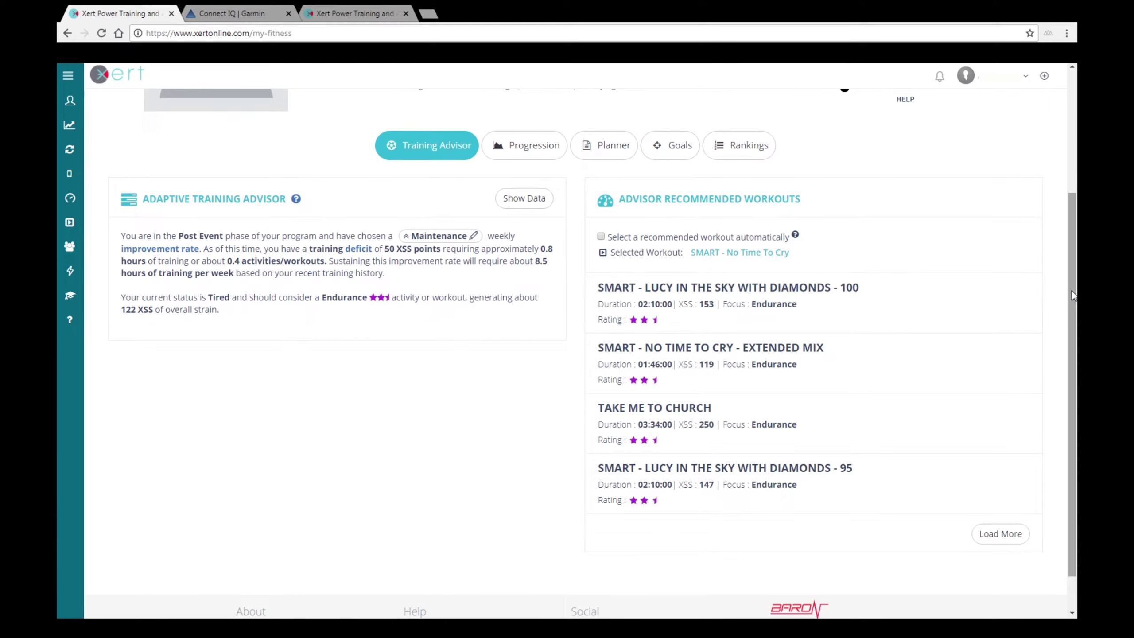
drag(1070, 291, 1068, 190)
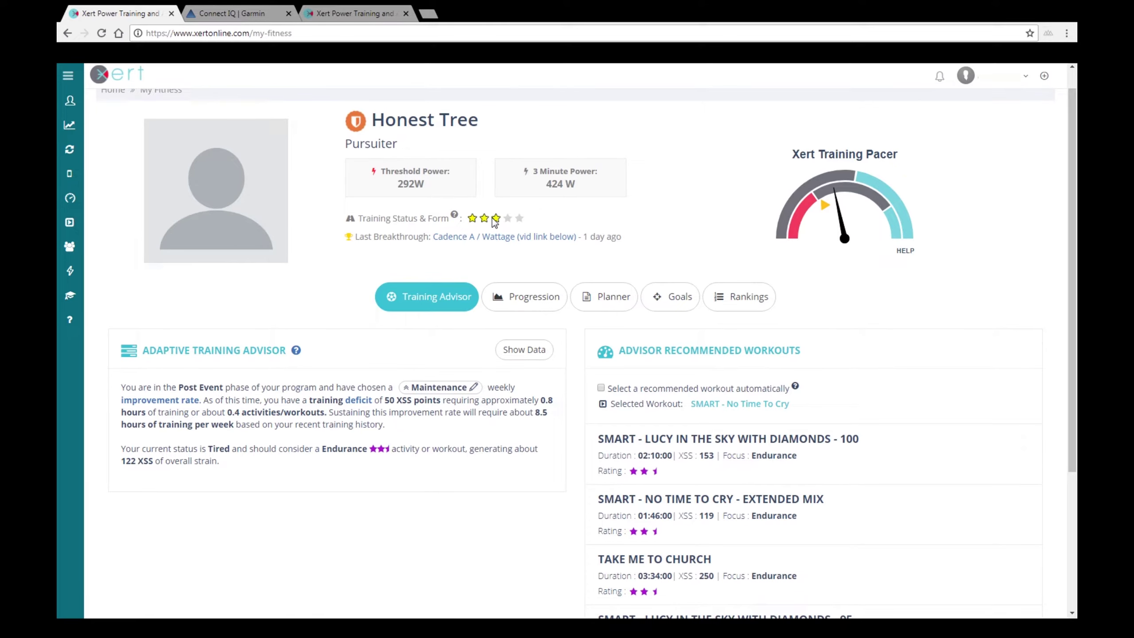
- Open the last breakthrough activity, "Cadence A / Wattage (vid link below)", and examine its ride summary, MPA chart and fitness signature
mouse_move(455, 218)
click(463, 237)
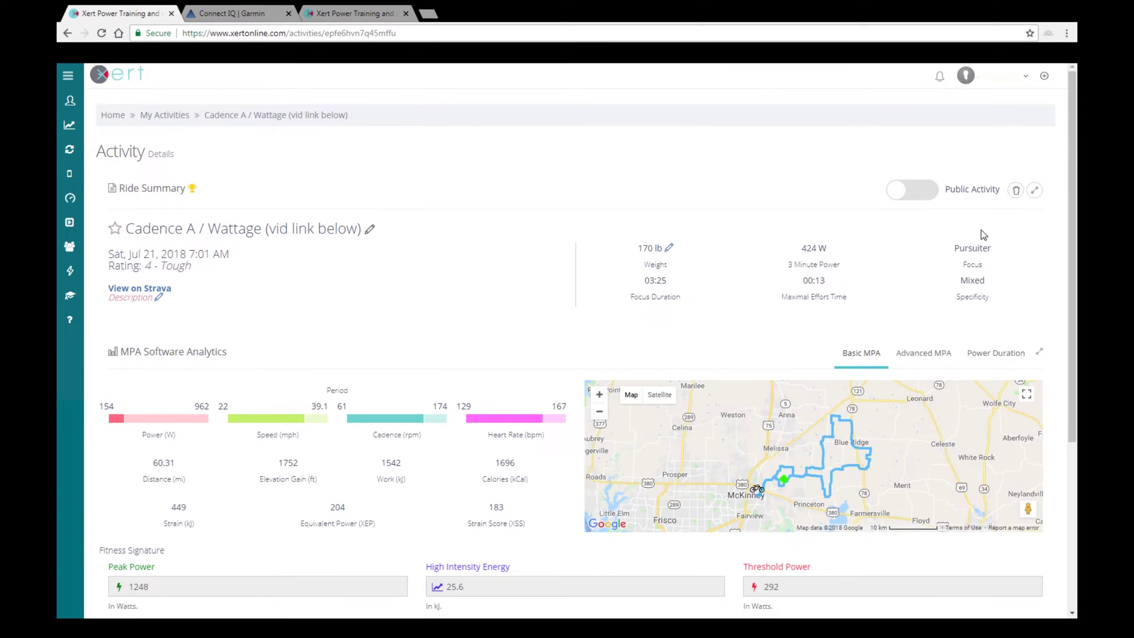
scroll(587, 343, down, 1)
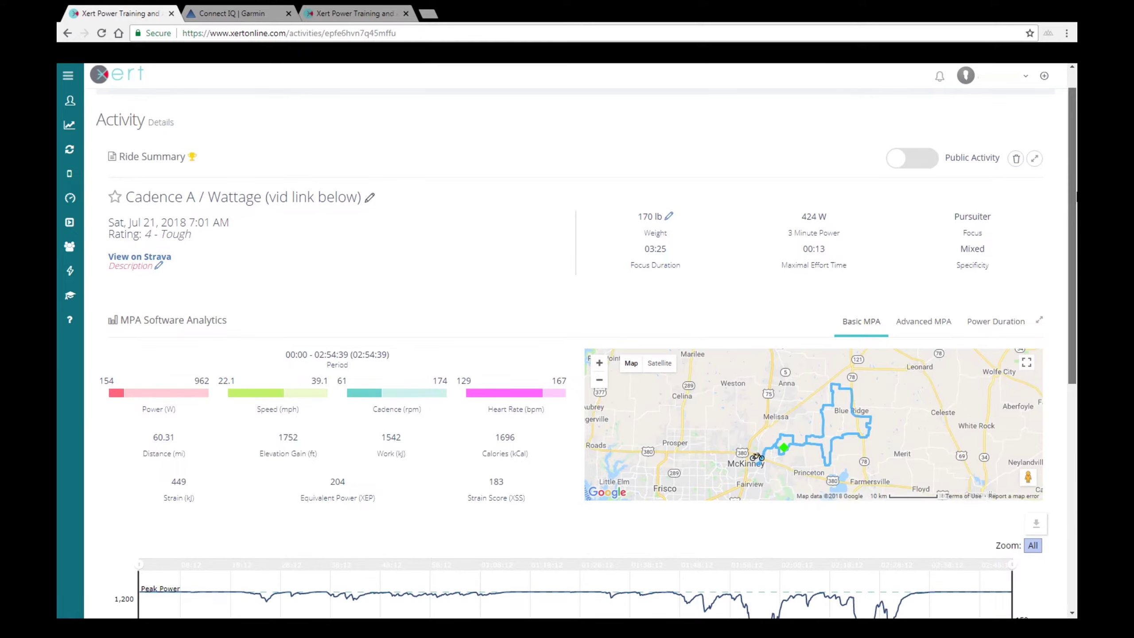
scroll(1068, 250, down, 3)
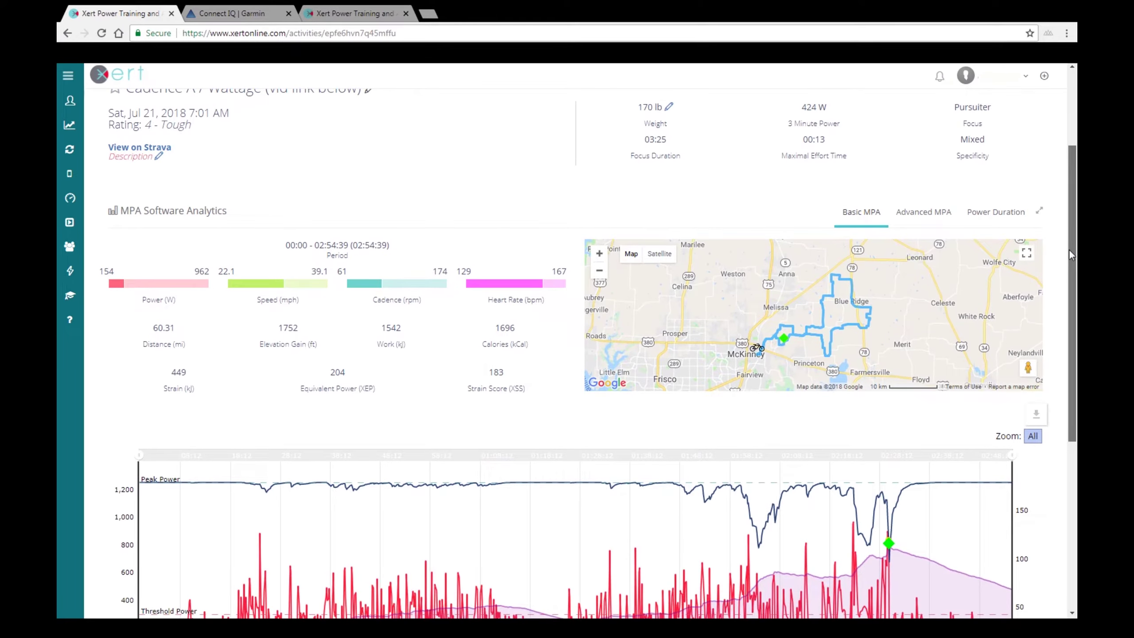
scroll(1068, 250, up, 3)
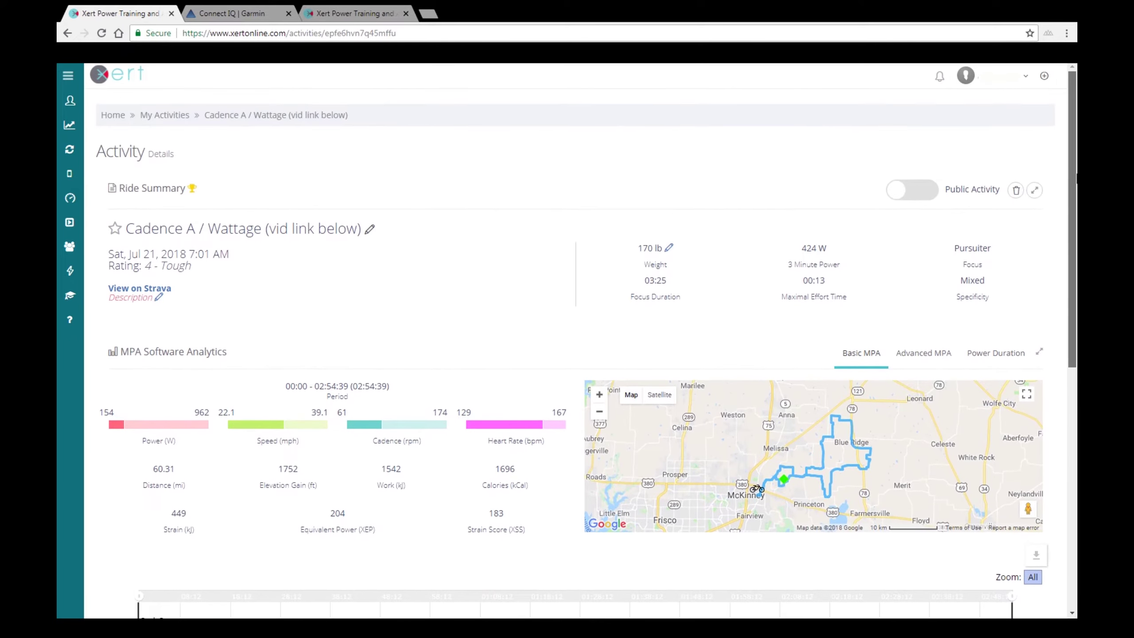
scroll(567, 339, down, 1)
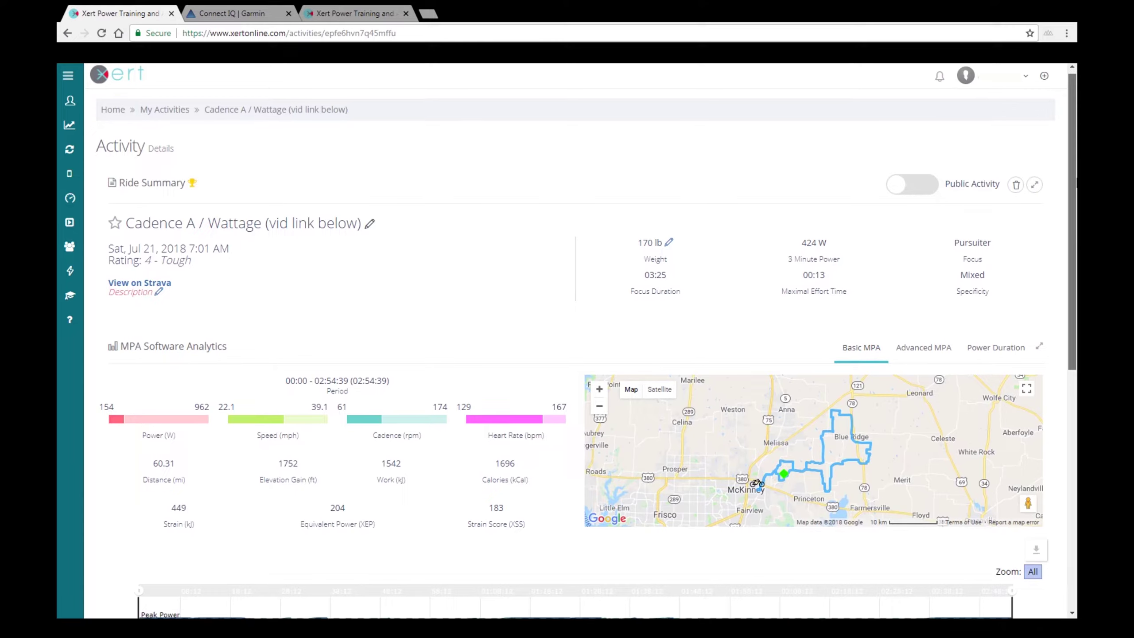
scroll(567, 339, down, 4)
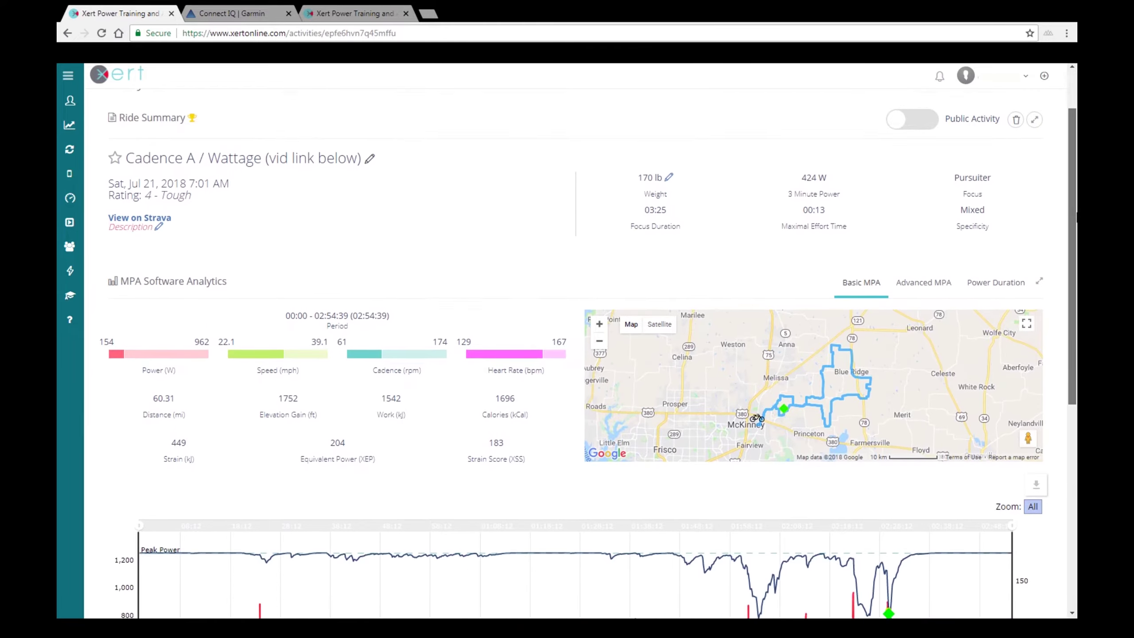
scroll(567, 339, down, 5)
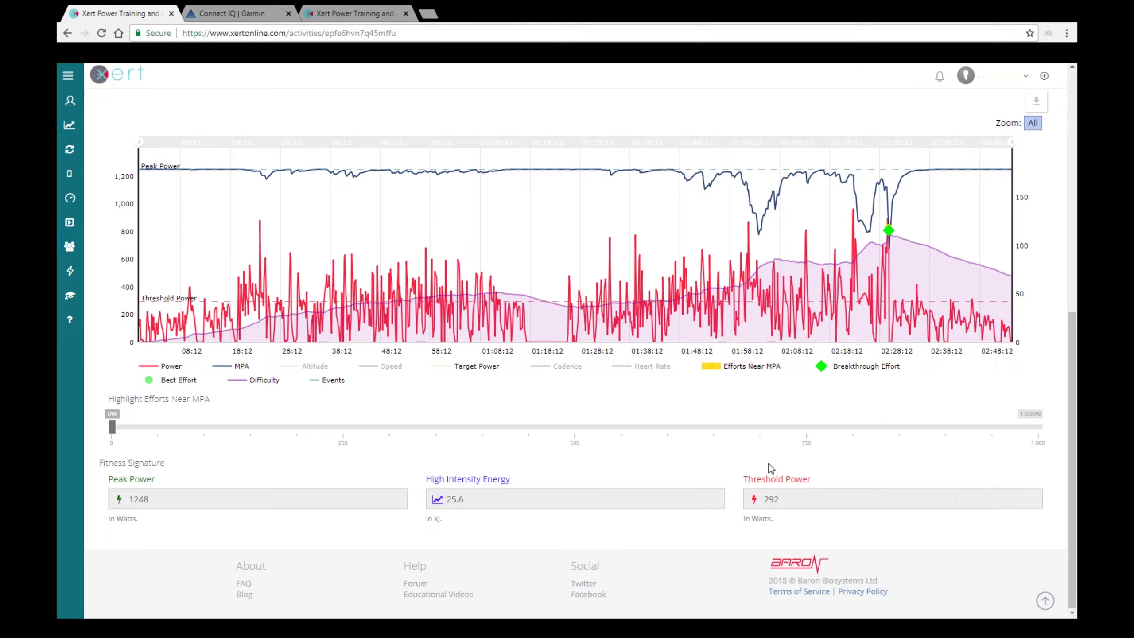
drag(1070, 460, 1070, 282)
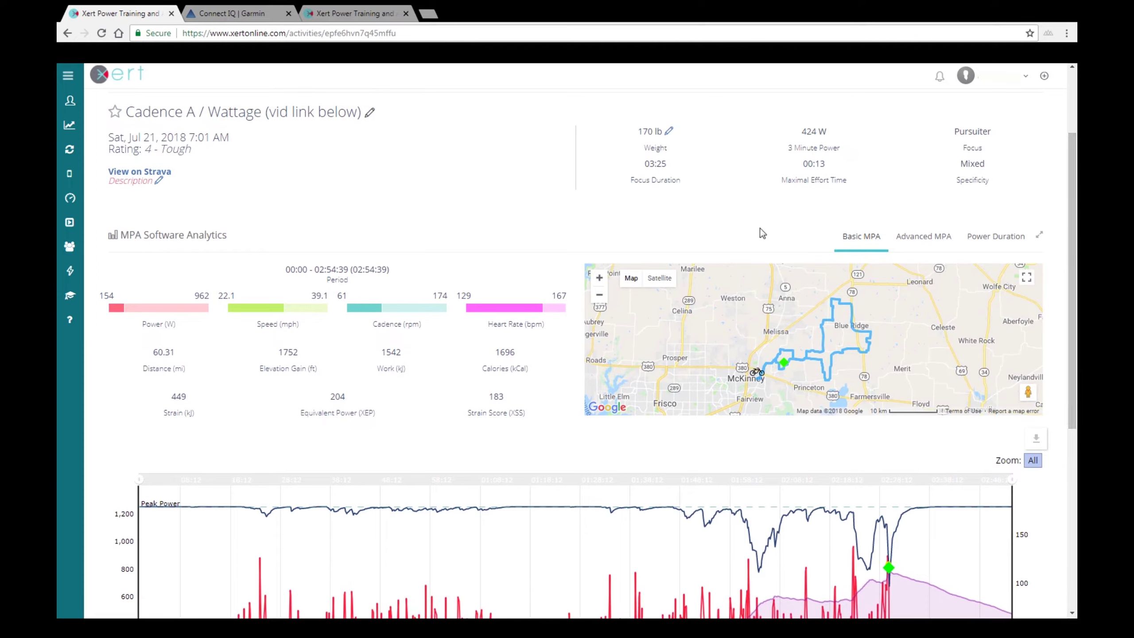
drag(1075, 336, 1075, 463)
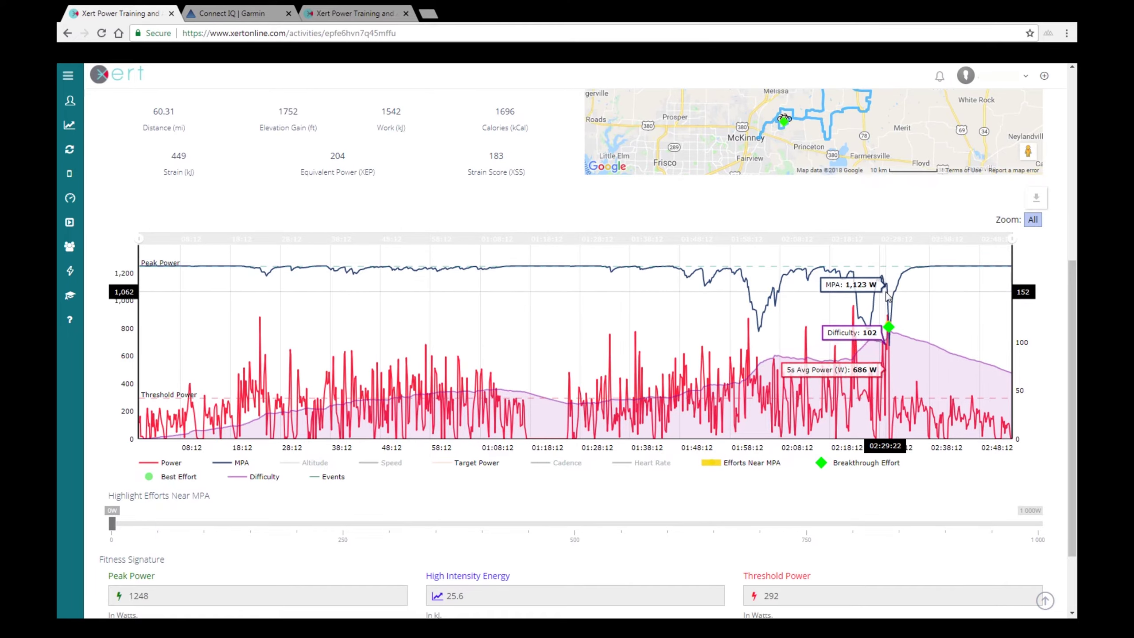
- Zoom the activity's MPA chart in on the breakthrough effort, from about 02:29:16 to 02:30:15, and inspect it
drag(848, 318, 928, 315)
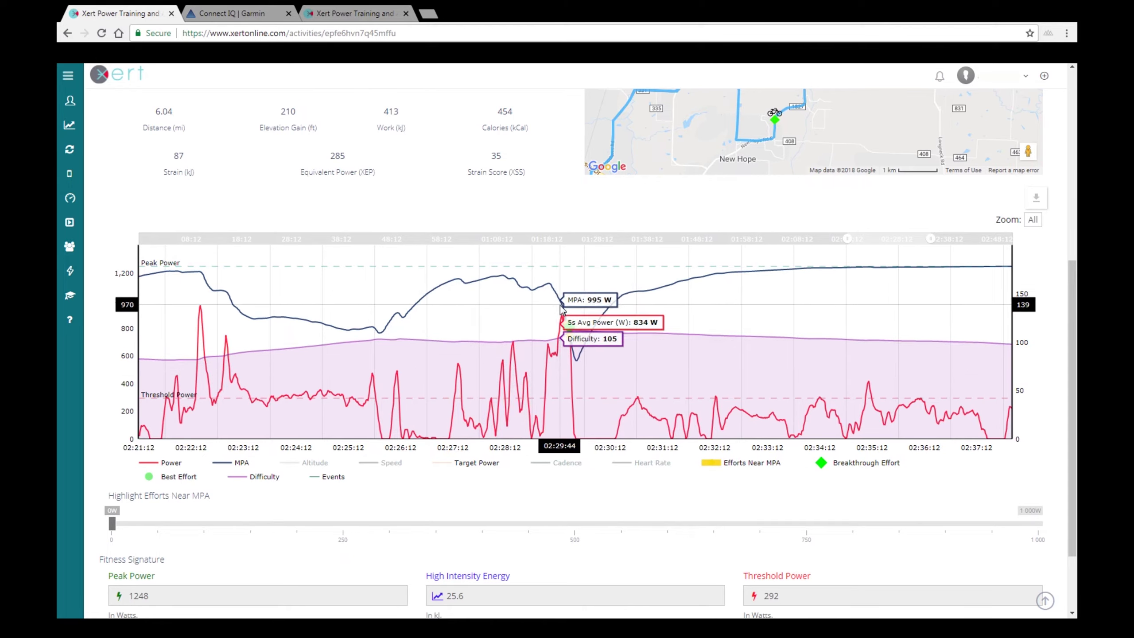
drag(535, 332, 589, 343)
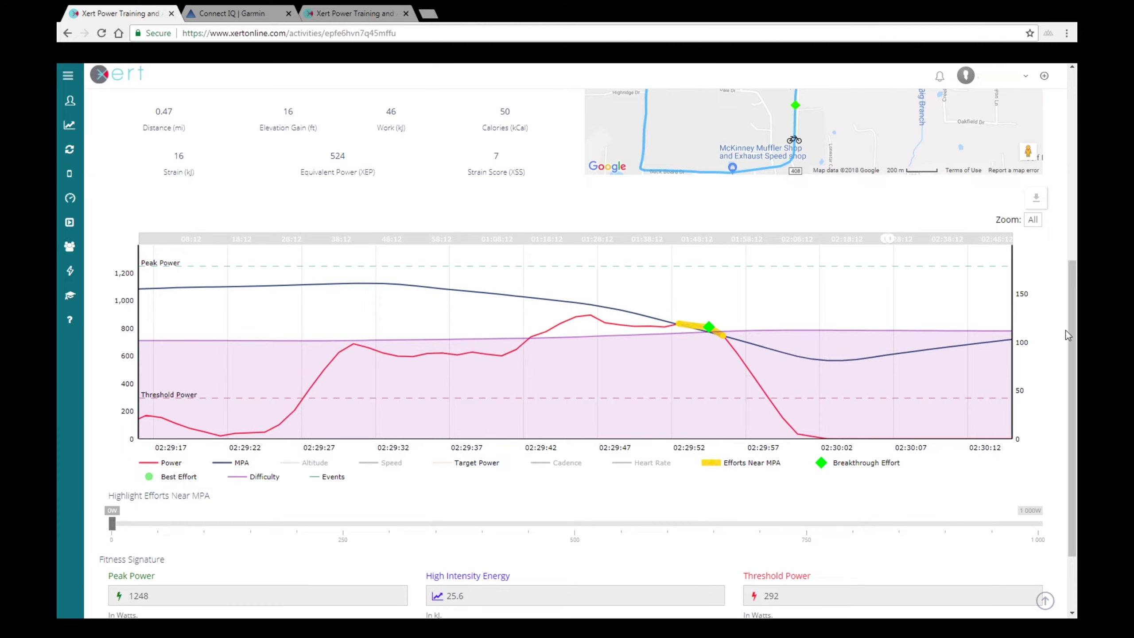
drag(1073, 369, 1075, 339)
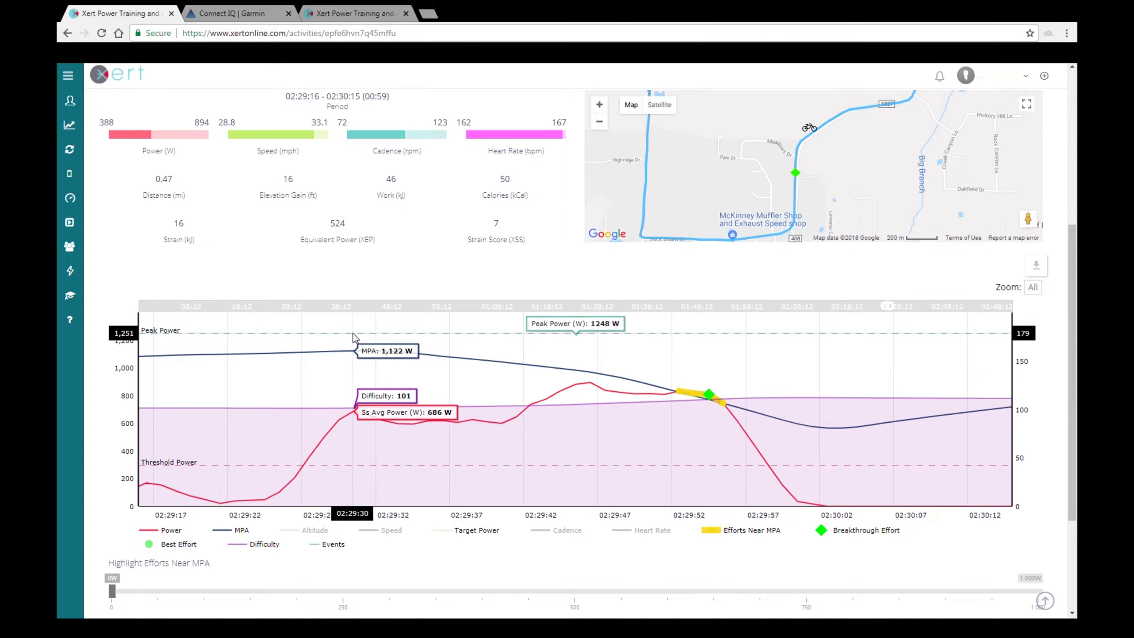
- Switch to the Garmin Connect IQ store and view the Xert Workout Player and Time to Exhaustion - Xert pages from the xert results
click(223, 17)
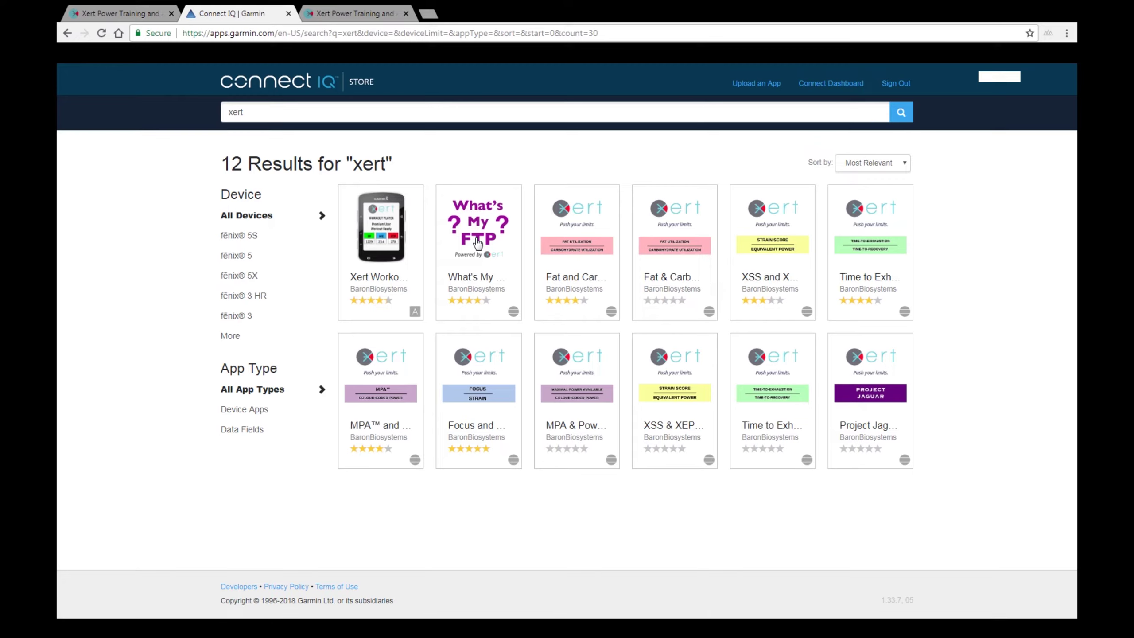
click(381, 229)
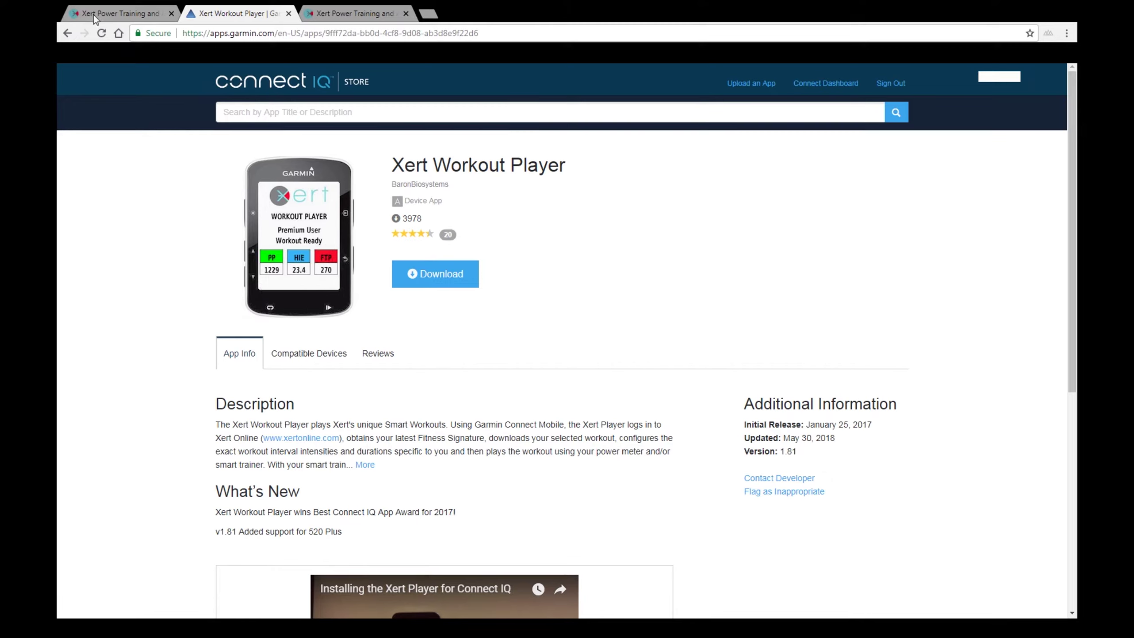
click(67, 34)
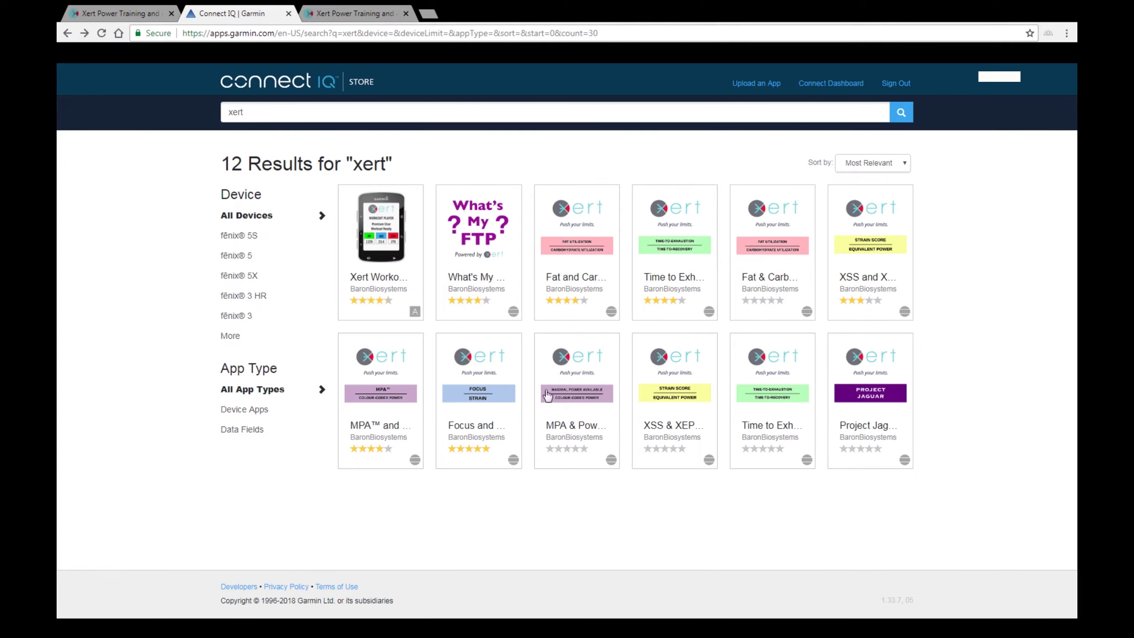
click(668, 245)
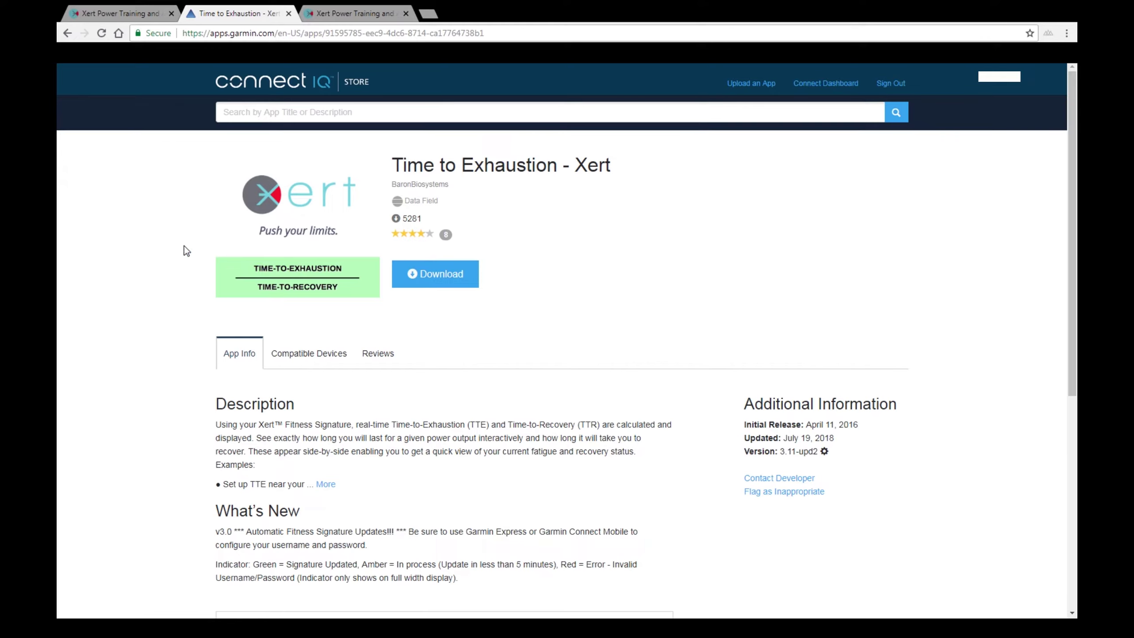
click(66, 34)
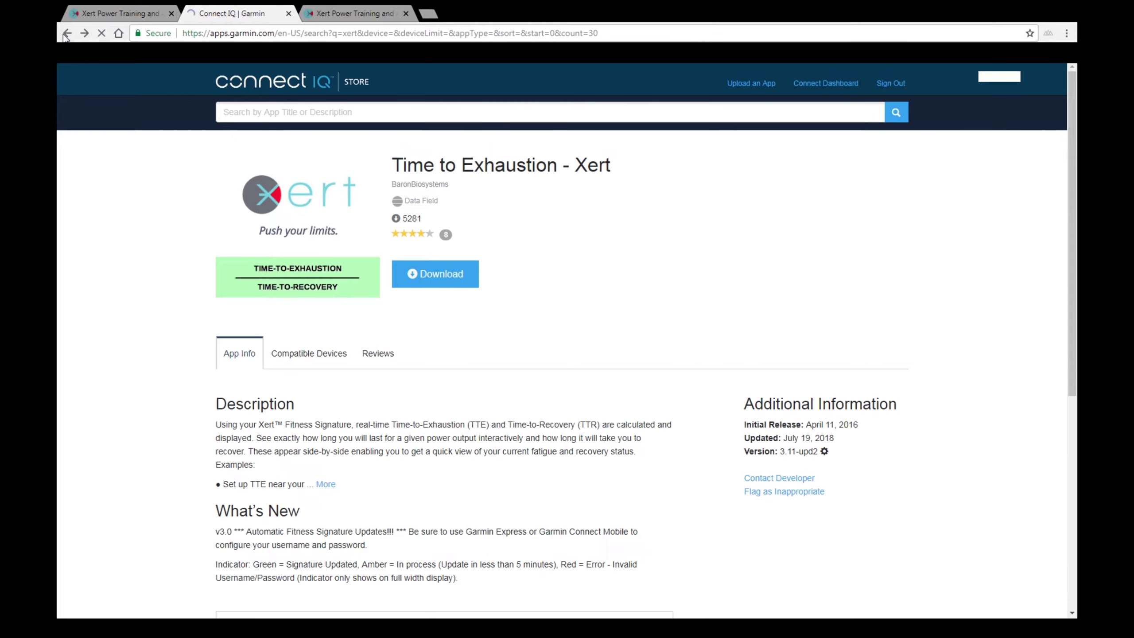
- Switch back to Xert, return from the activity to the My Fitness page, and examine the full Progression Chart
click(95, 12)
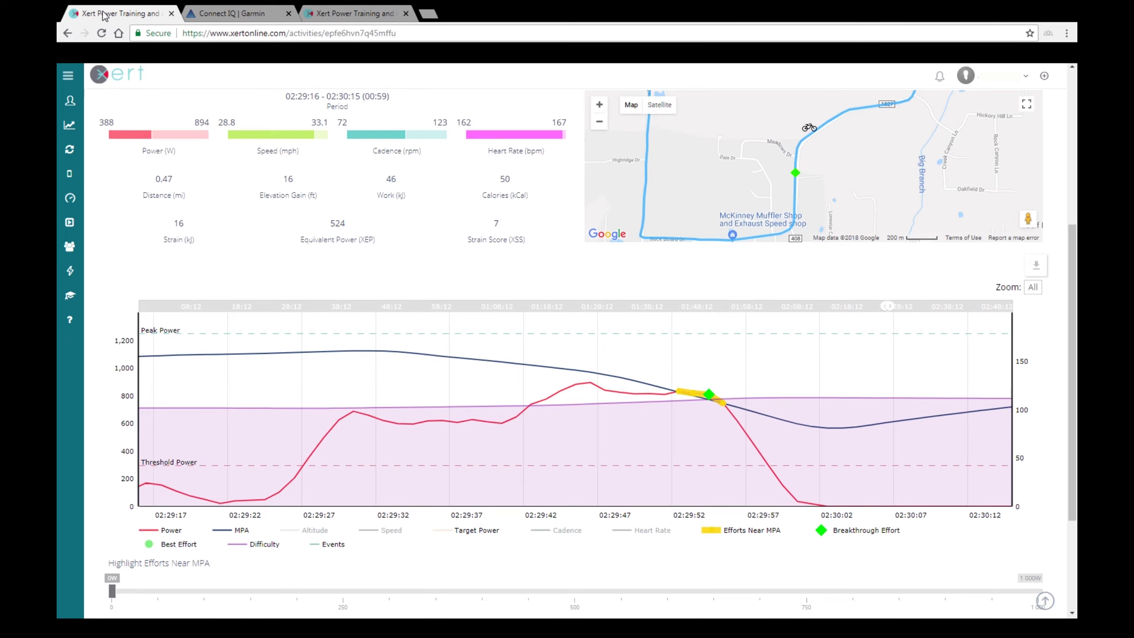
drag(1073, 248, 1075, 165)
scroll(1075, 165, up, 3)
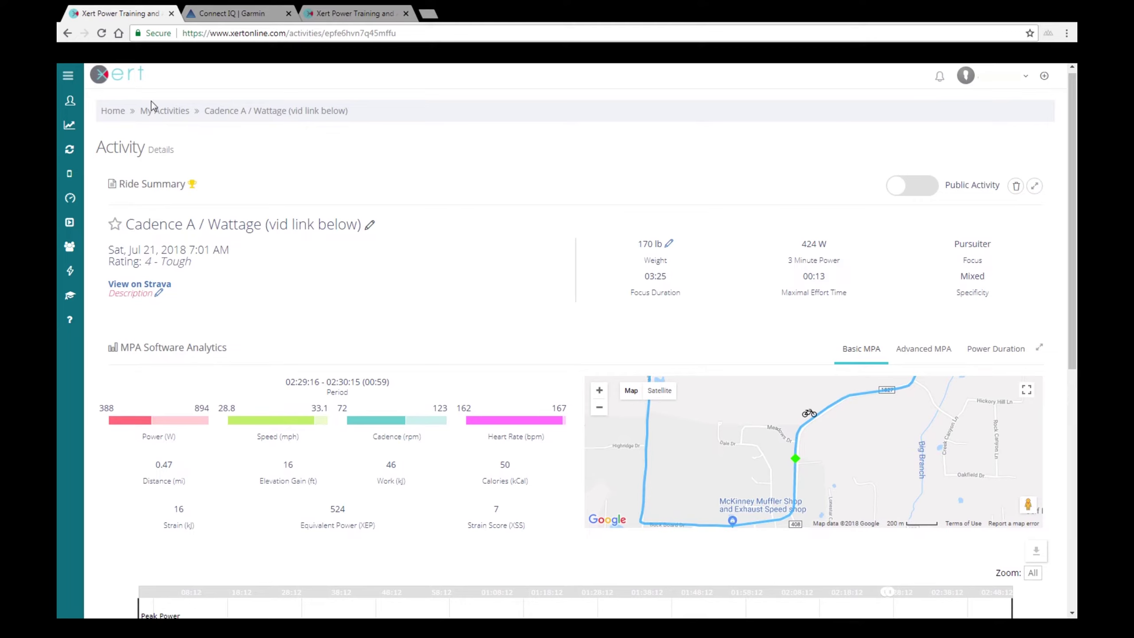
click(168, 111)
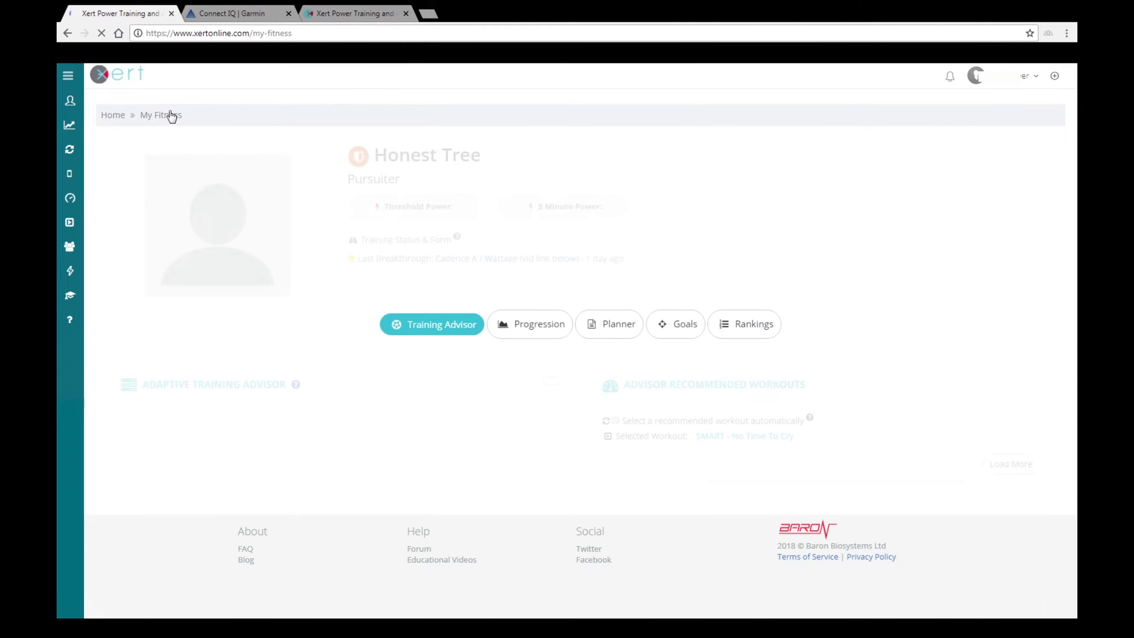
click(524, 330)
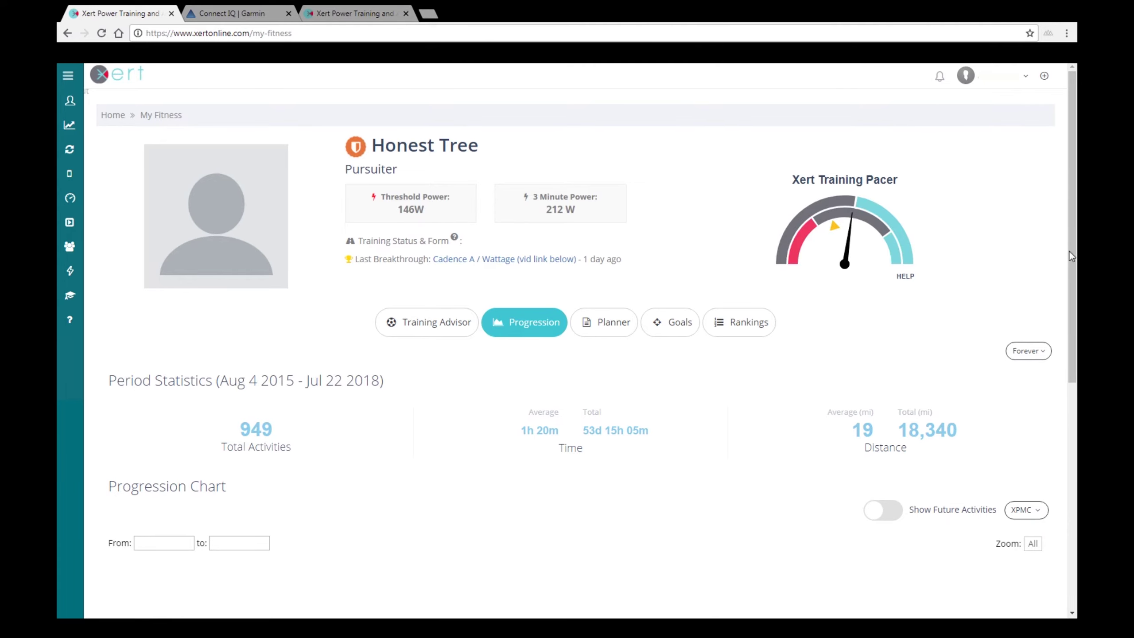
scroll(1071, 268, down, 3)
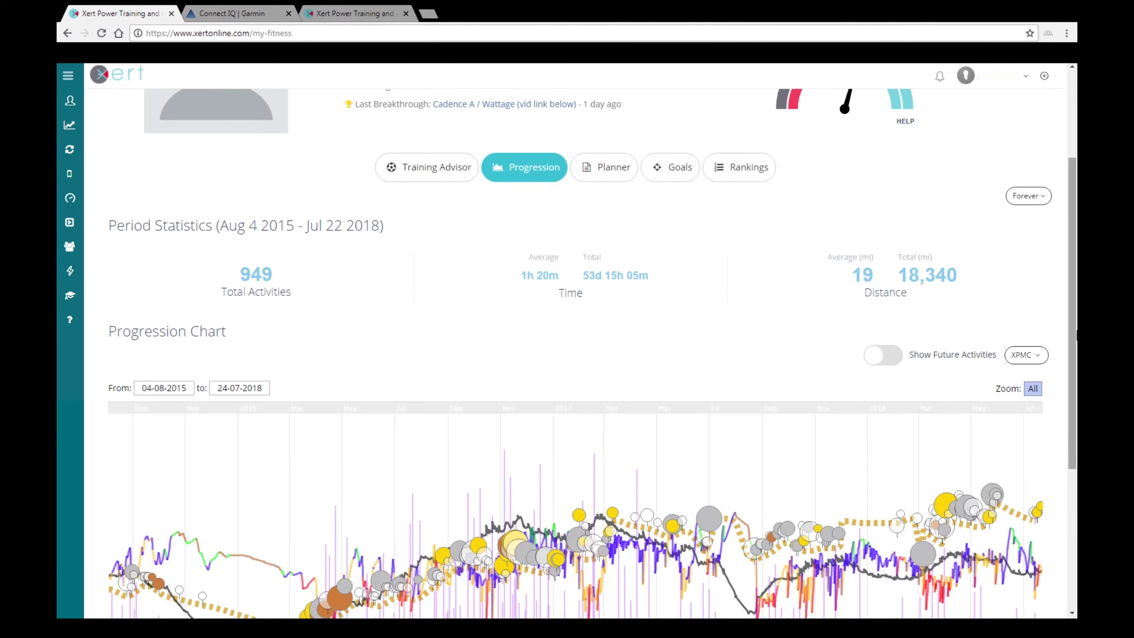
scroll(1071, 283, down, 4)
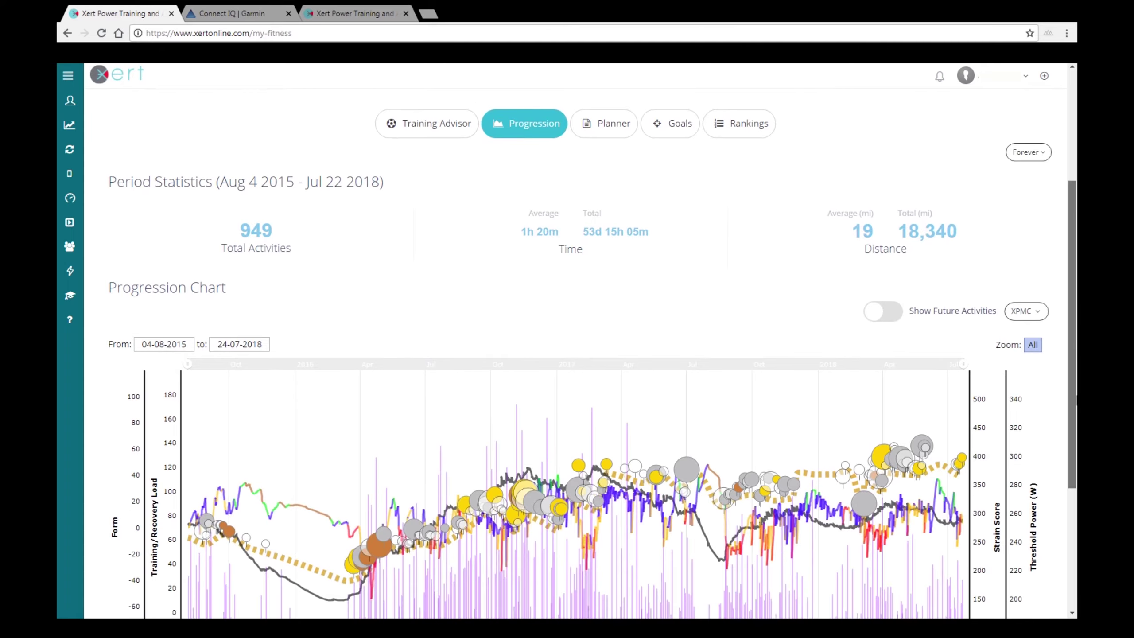
scroll(594, 353, down, 4)
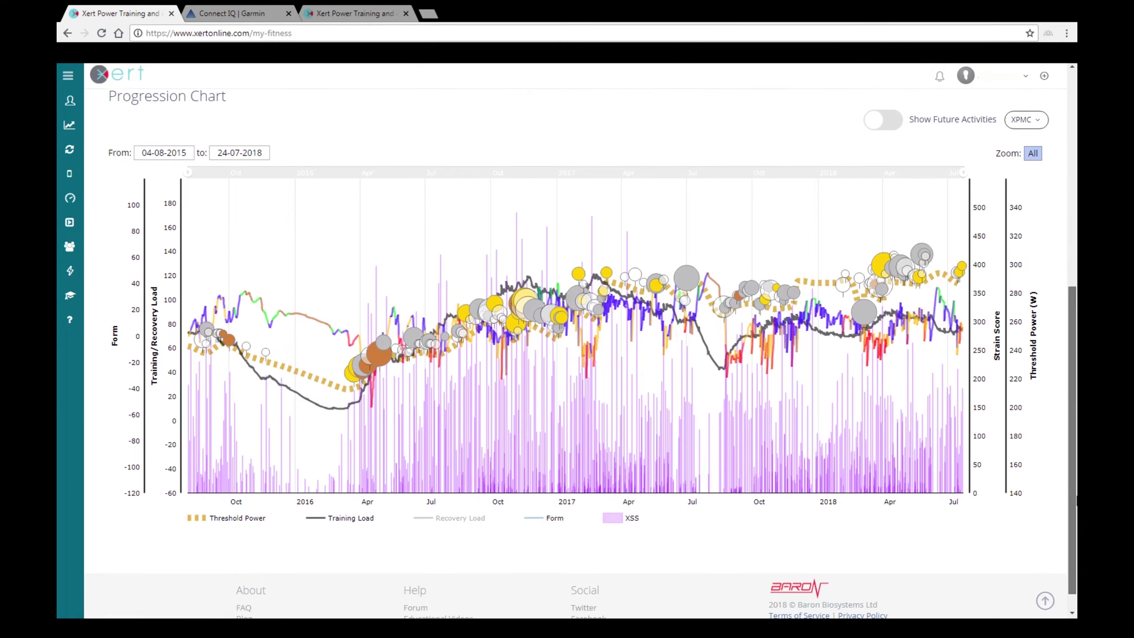
- Hide the XSS, Training Load and Form series on the Progression Chart, leaving only Threshold Power plotted
scroll(575, 330, down, 1)
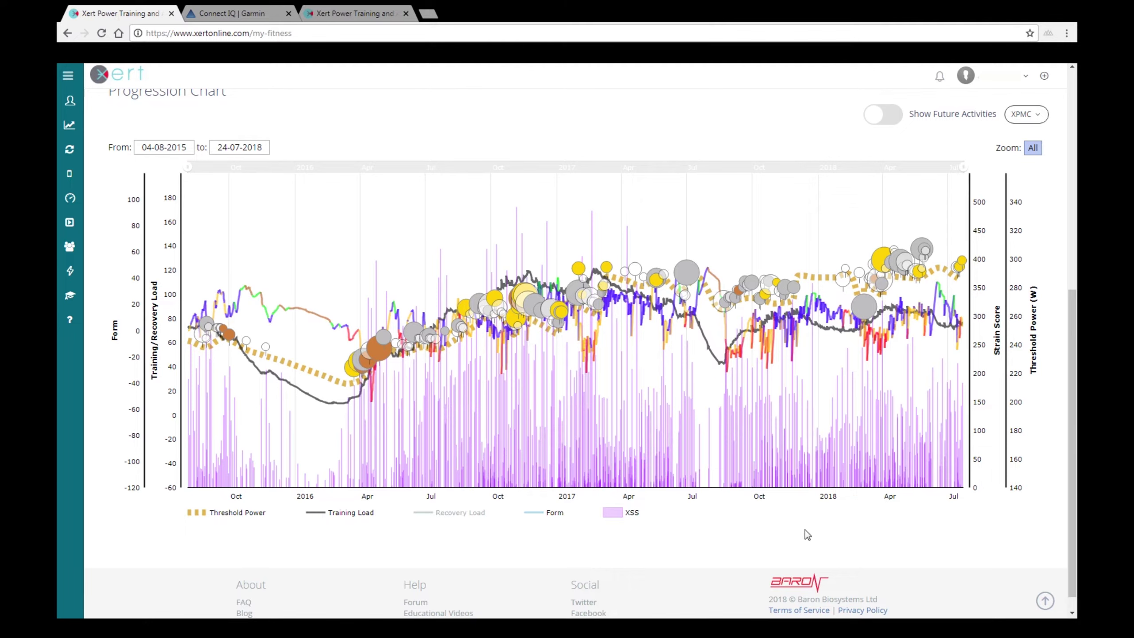
click(619, 517)
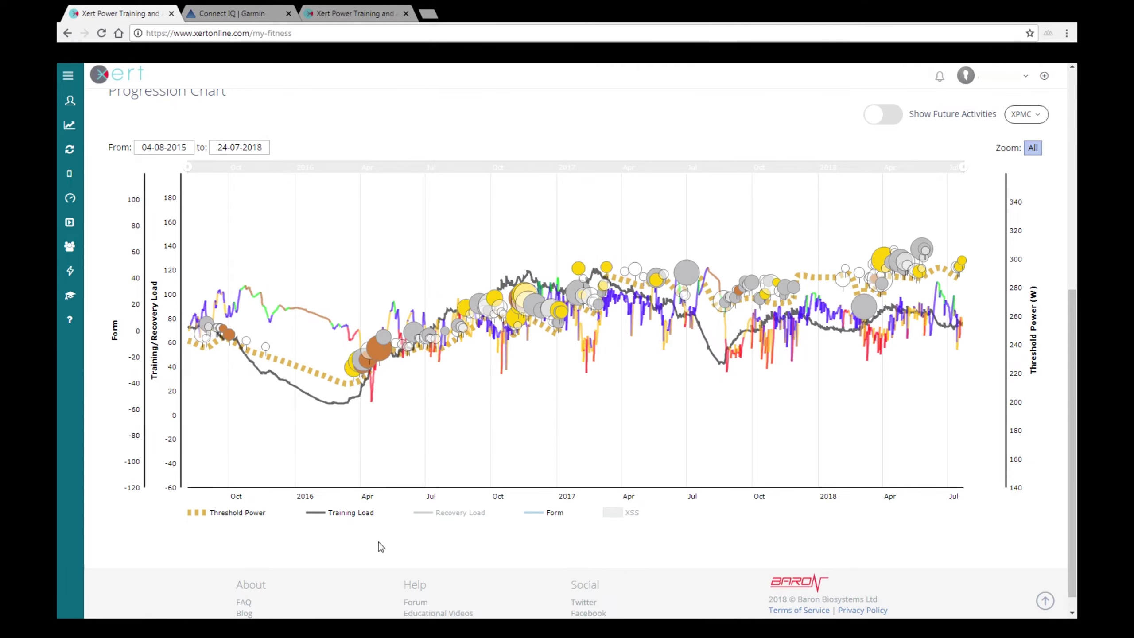
click(341, 518)
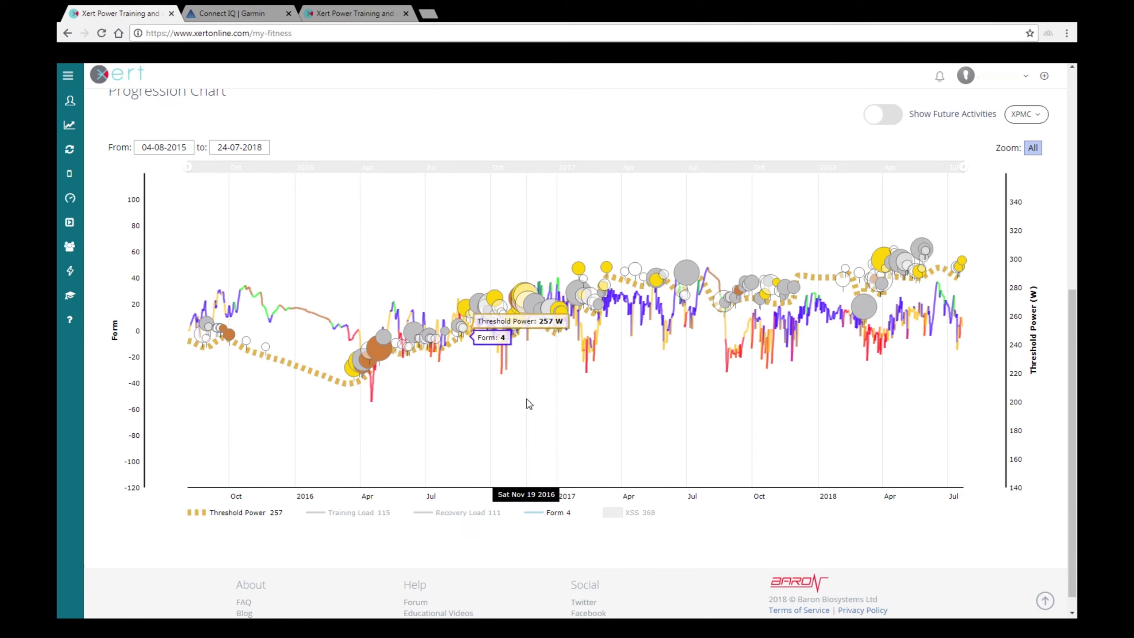
click(555, 515)
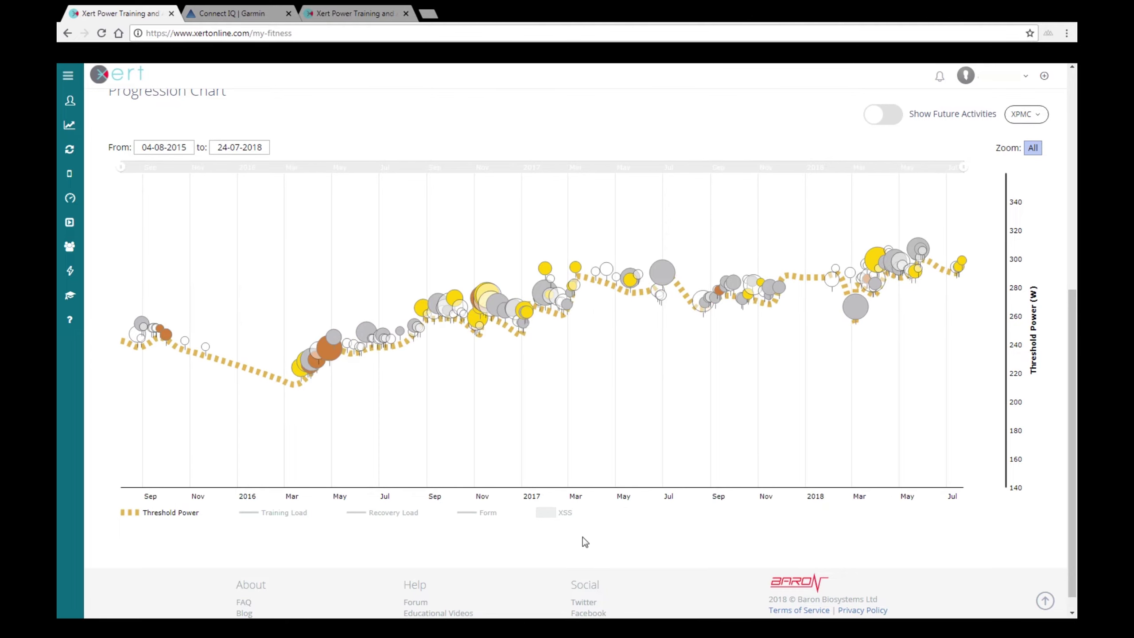
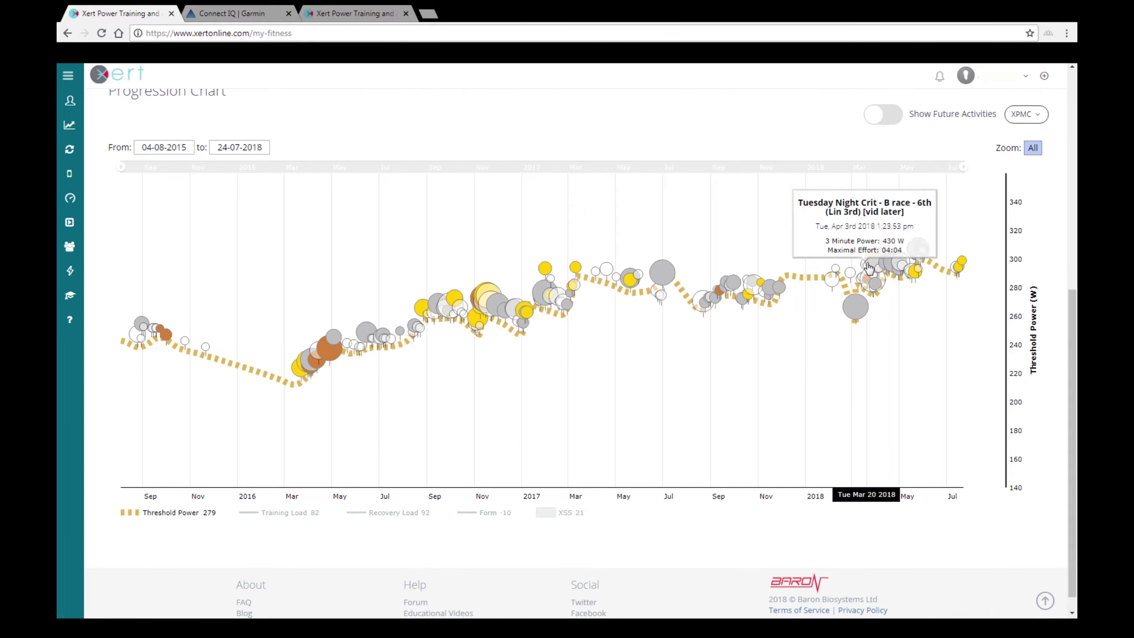
- Zoom the Progression Chart in on 28-12-2017 to 28-05-2018 and inspect the activity markers along the Threshold Power line
drag(802, 245, 918, 290)
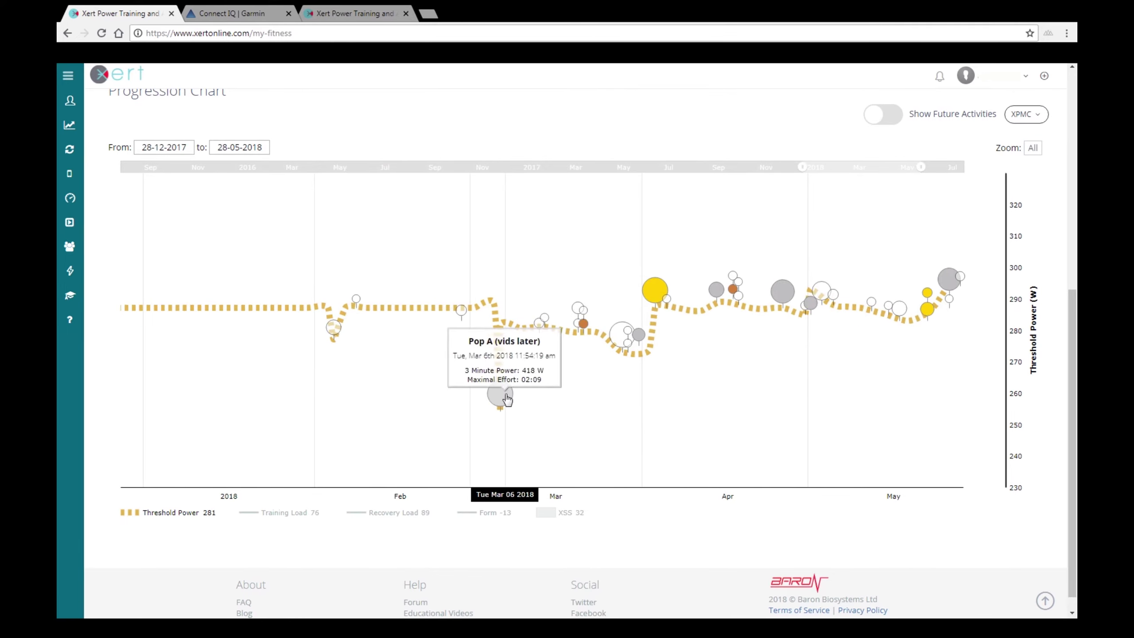
mouse_move(653, 299)
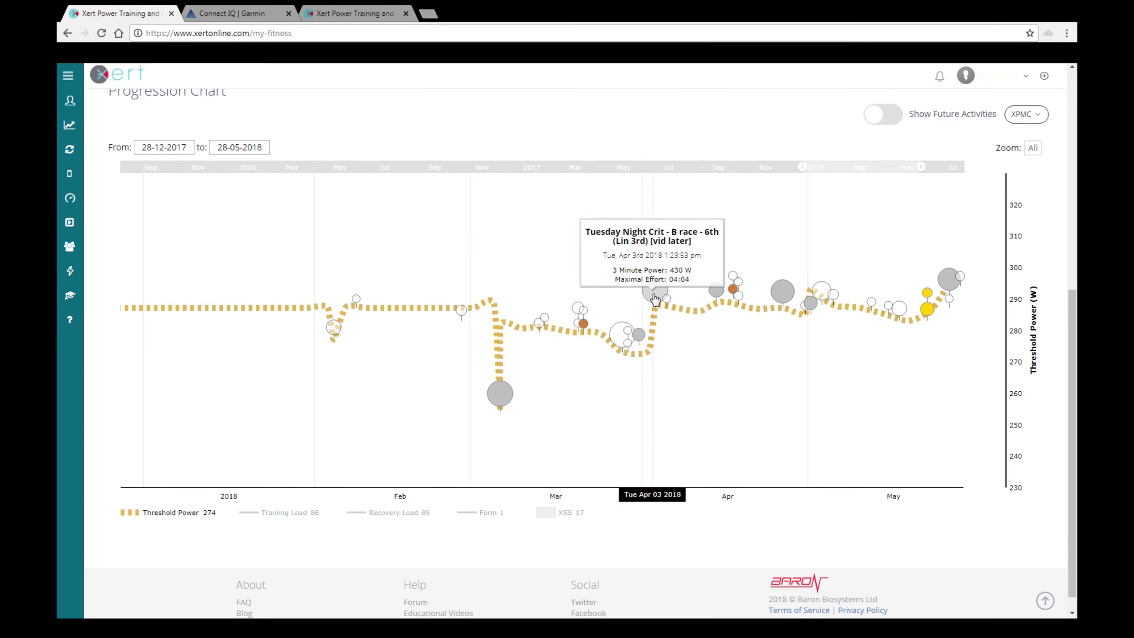
mouse_move(949, 288)
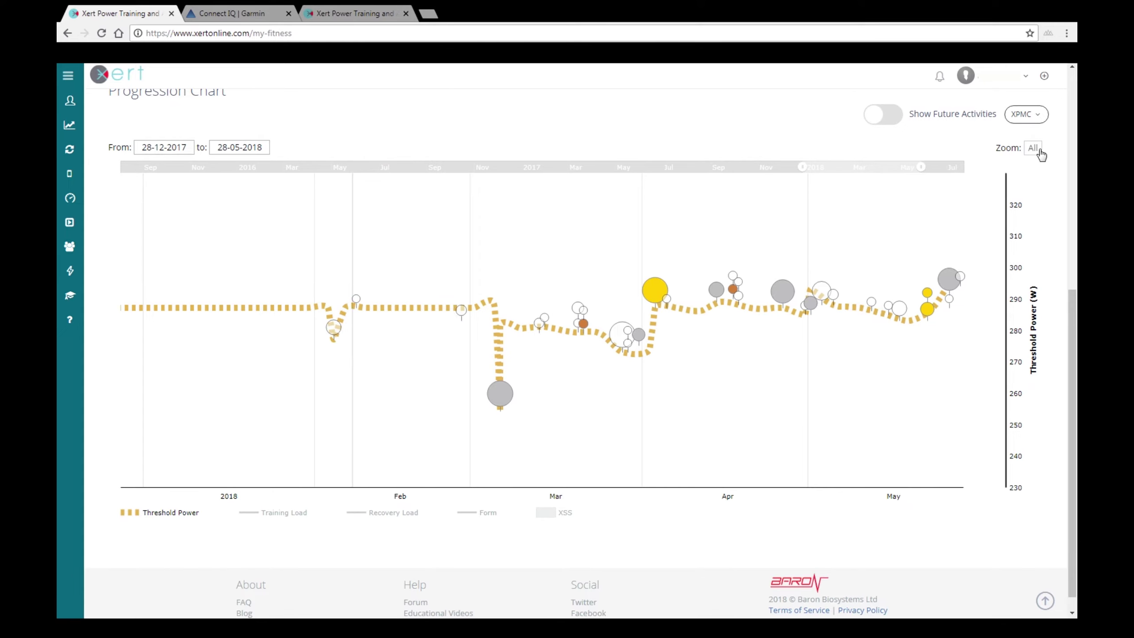
- Restore the Progression Chart's full date range and plot Training Load instead of Threshold Power
click(1034, 149)
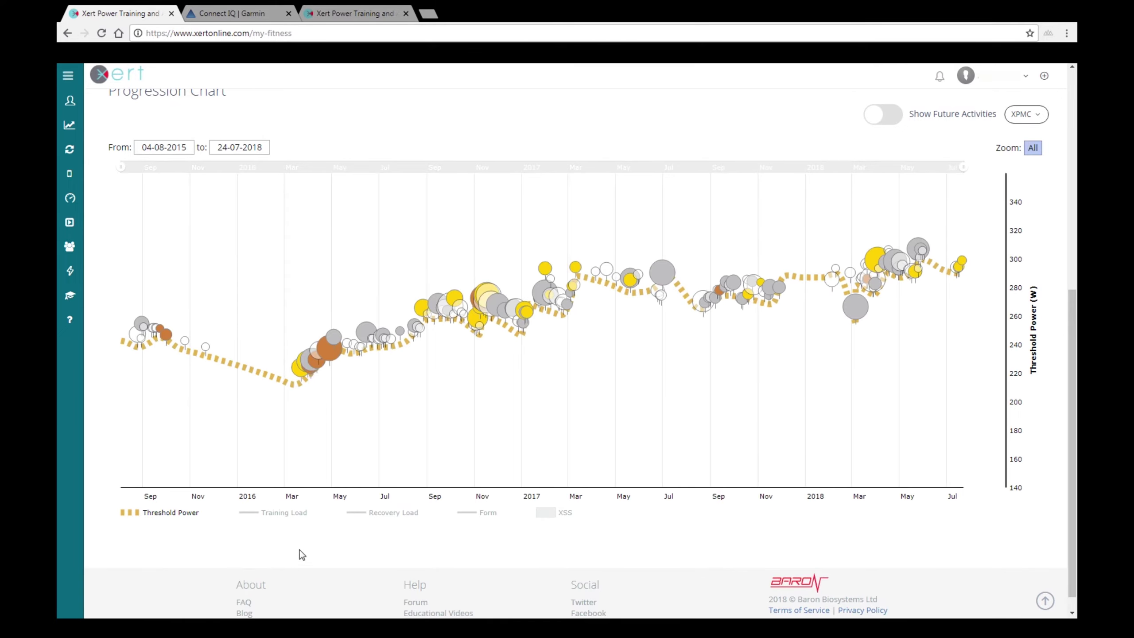
click(152, 514)
click(281, 519)
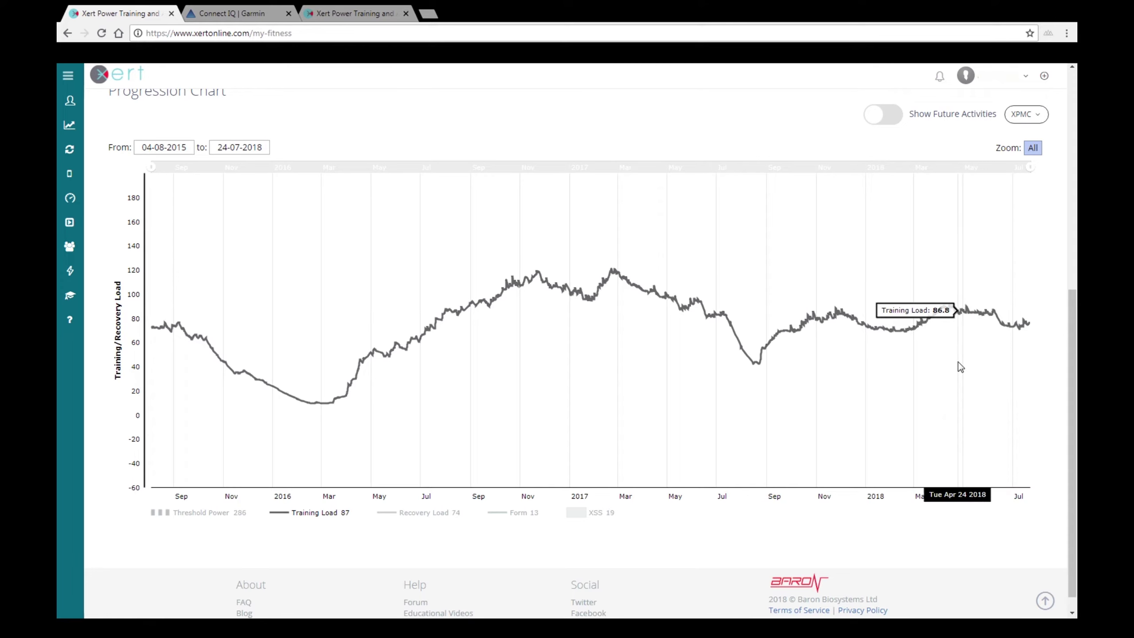
drag(1073, 331, 1076, 173)
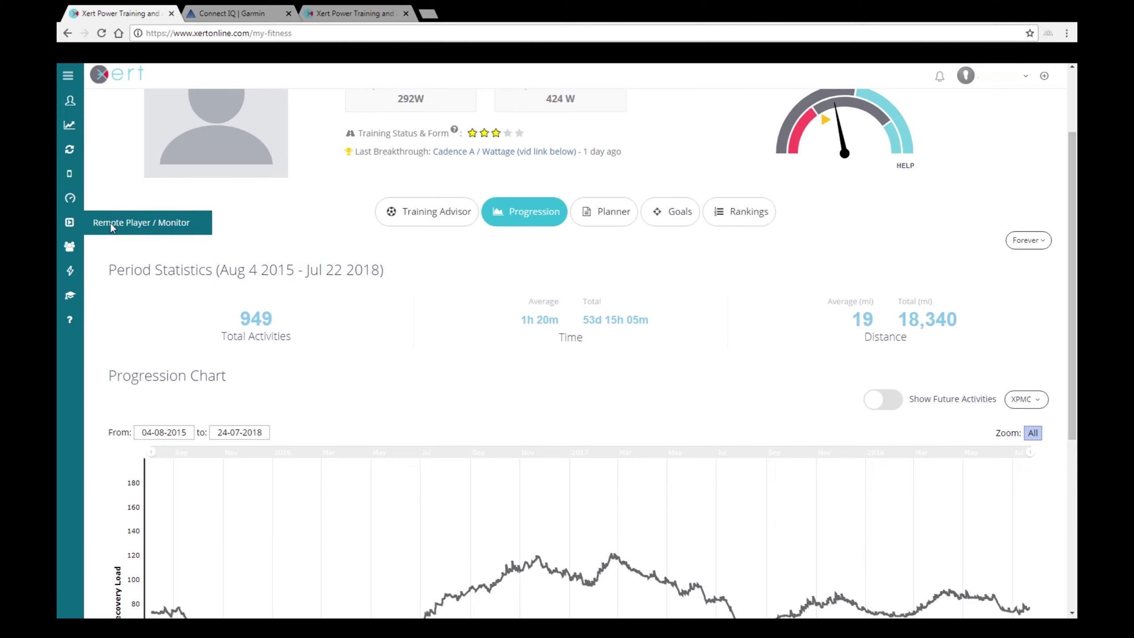
click(69, 224)
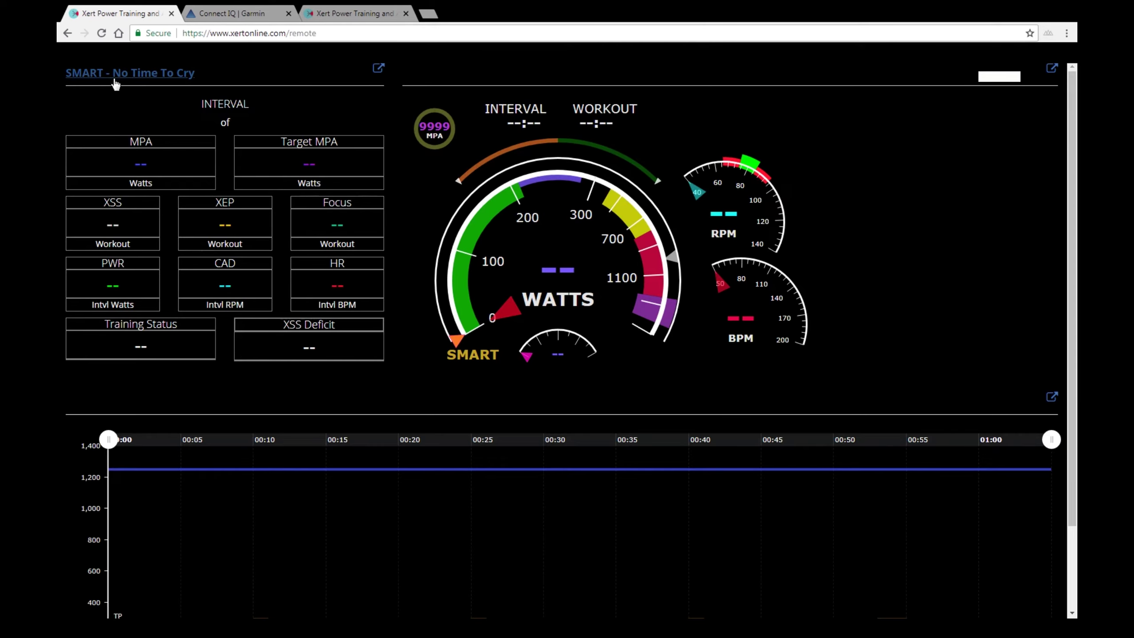
click(67, 33)
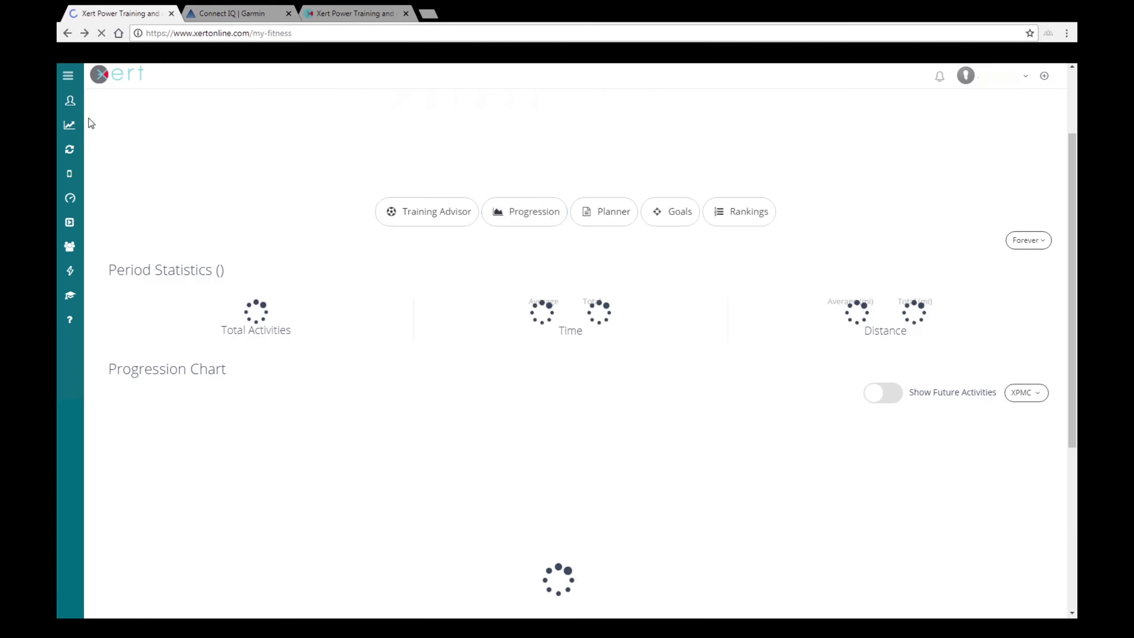
mouse_move(61, 119)
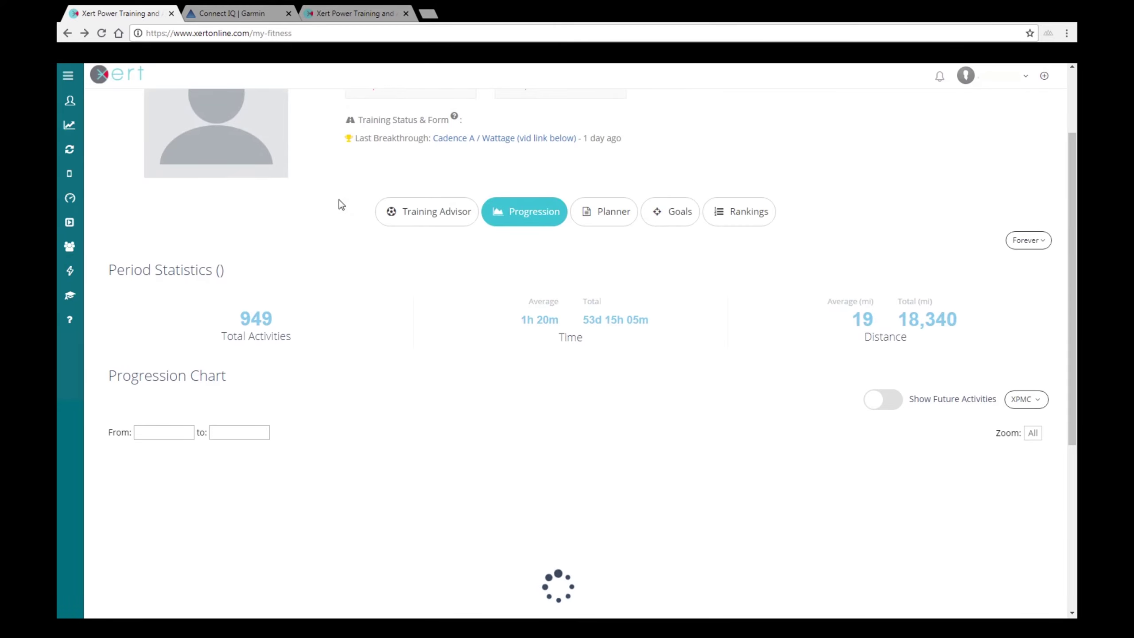
- Show the Training Advisor on the My Fitness page and examine its training advice and recommended workouts
click(431, 325)
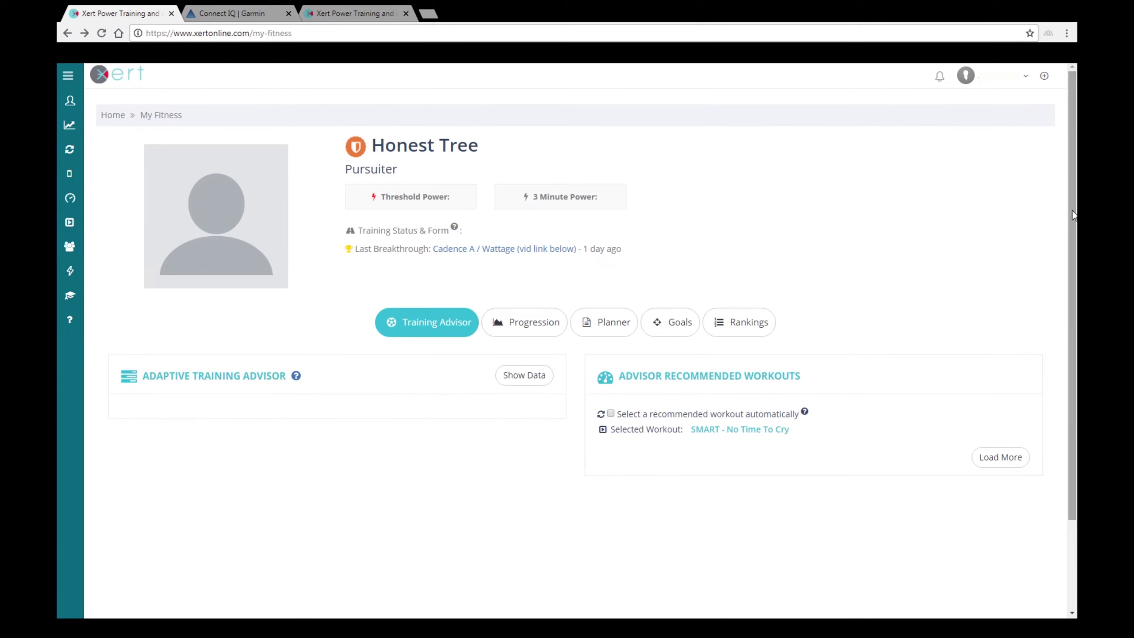
drag(1074, 216, 1076, 364)
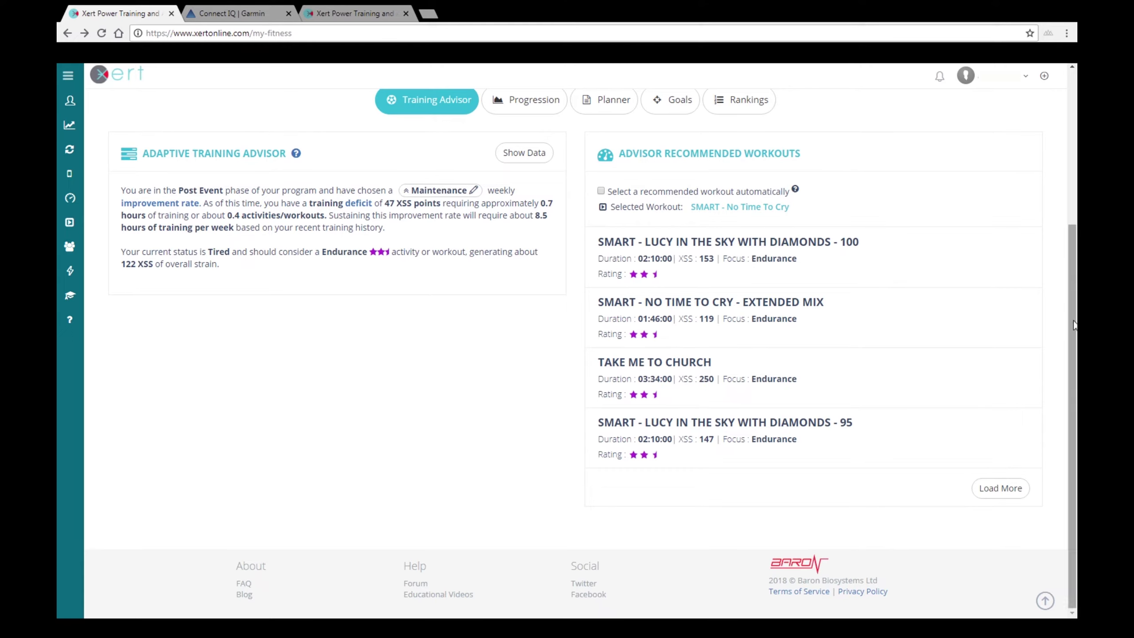
mouse_move(618, 364)
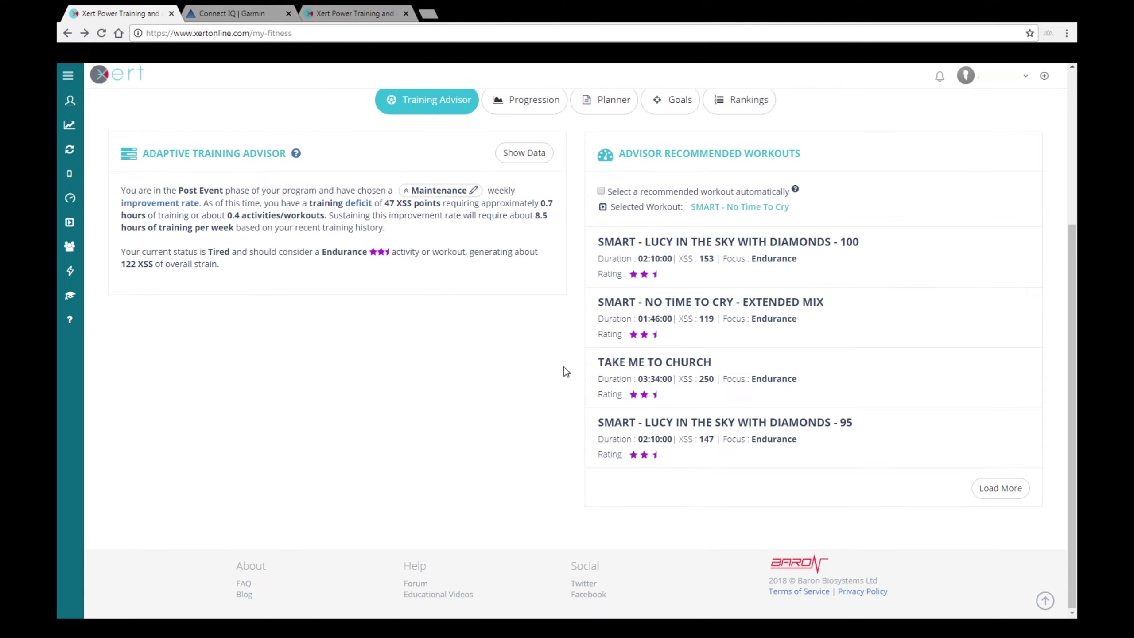
mouse_move(634, 271)
- Open the recommended workout "SMART - No Time To Cry - Extended Mix" in the Workout Designer and examine its chart and interval table
mouse_move(636, 346)
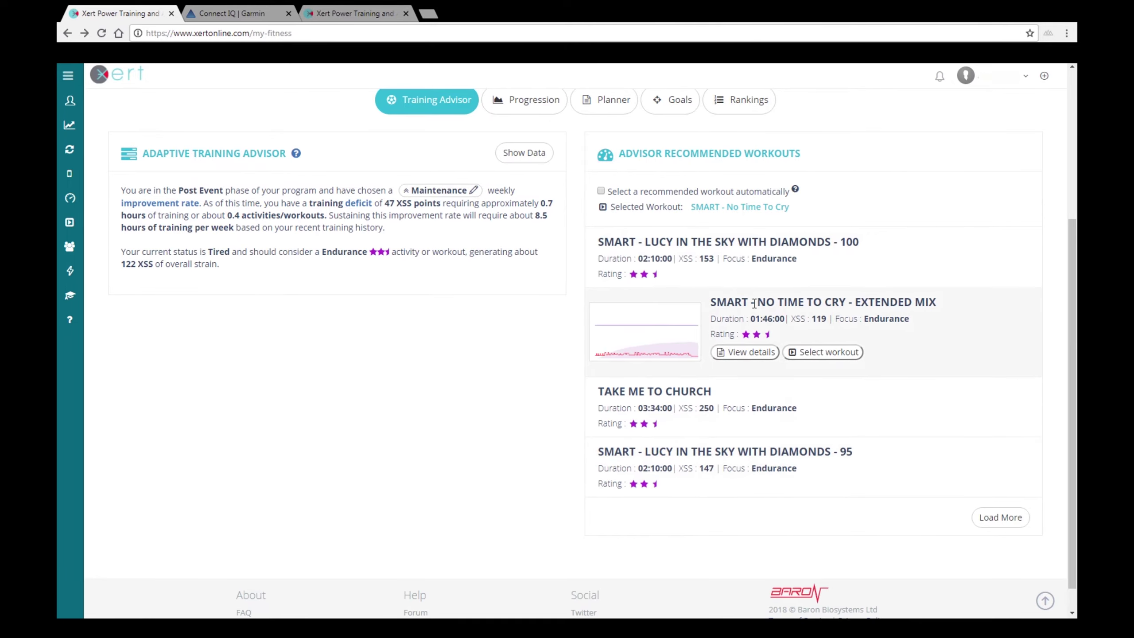
click(736, 352)
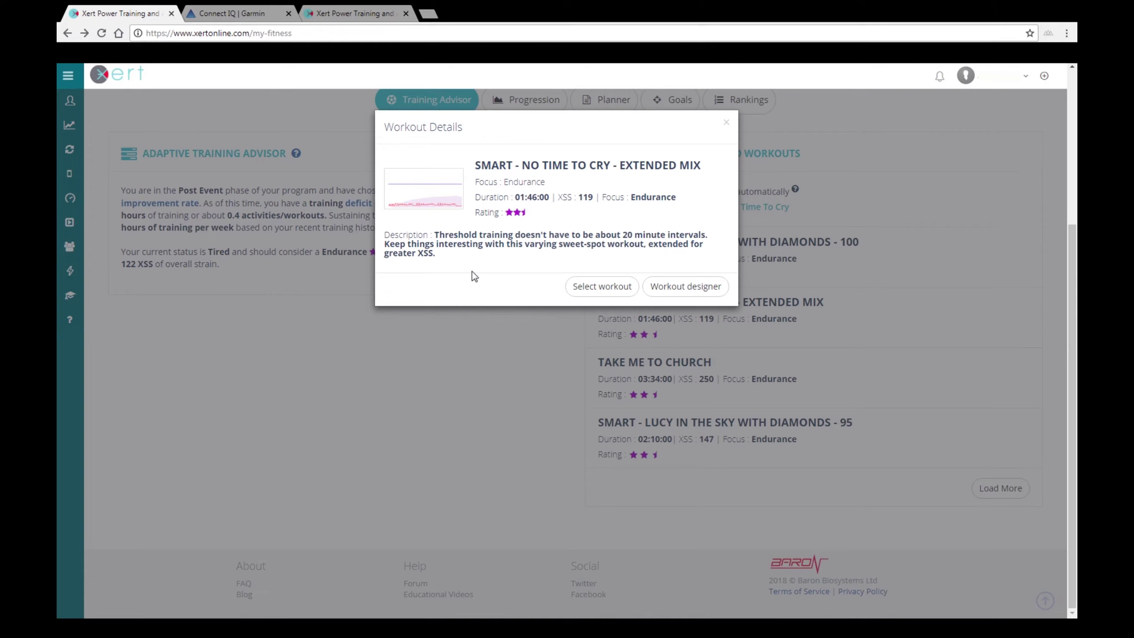
click(710, 287)
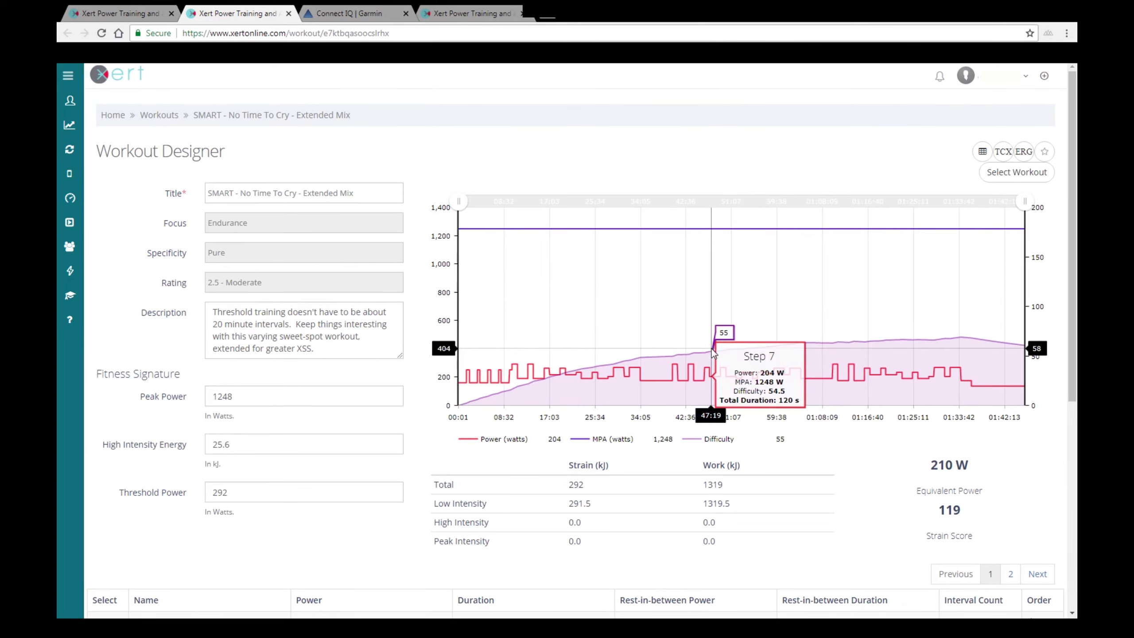
drag(1074, 270, 1075, 313)
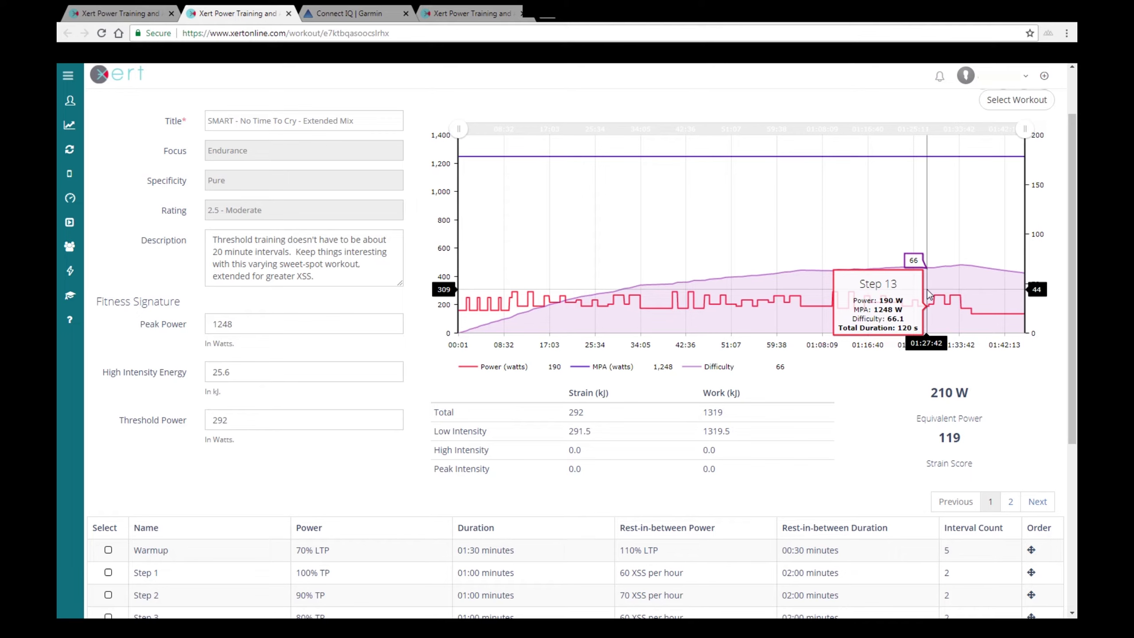
scroll(357, 456, down, 6)
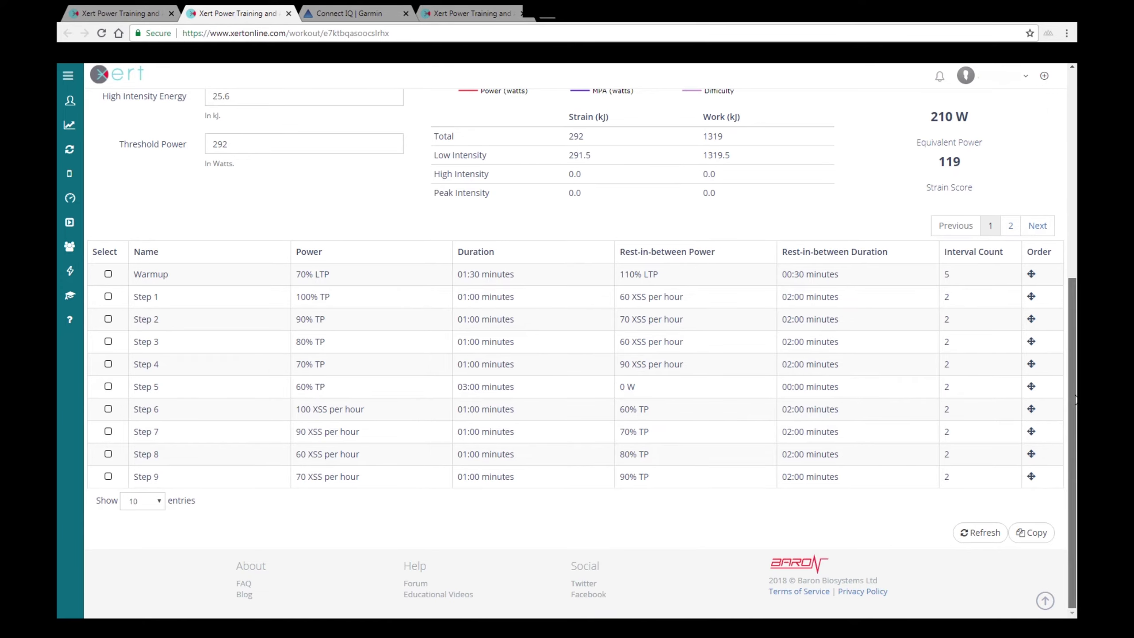
scroll(428, 509, up, 1)
drag(1074, 377, 1074, 190)
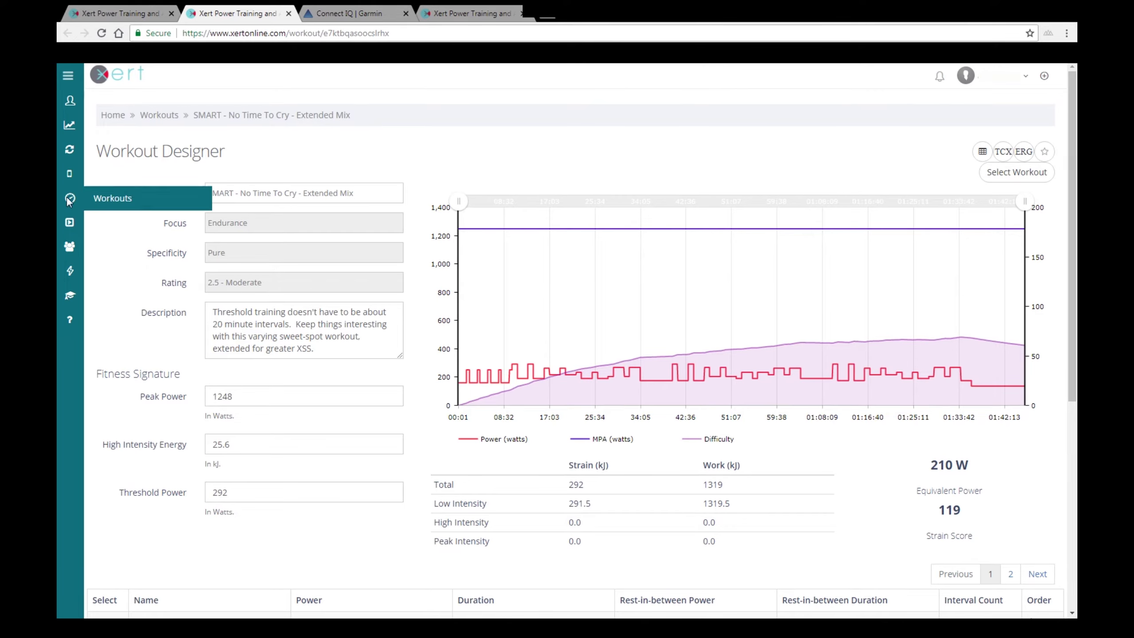
- Open the Workouts library, sort the standard workouts by duration from shortest to longest, and look through the first page
click(107, 198)
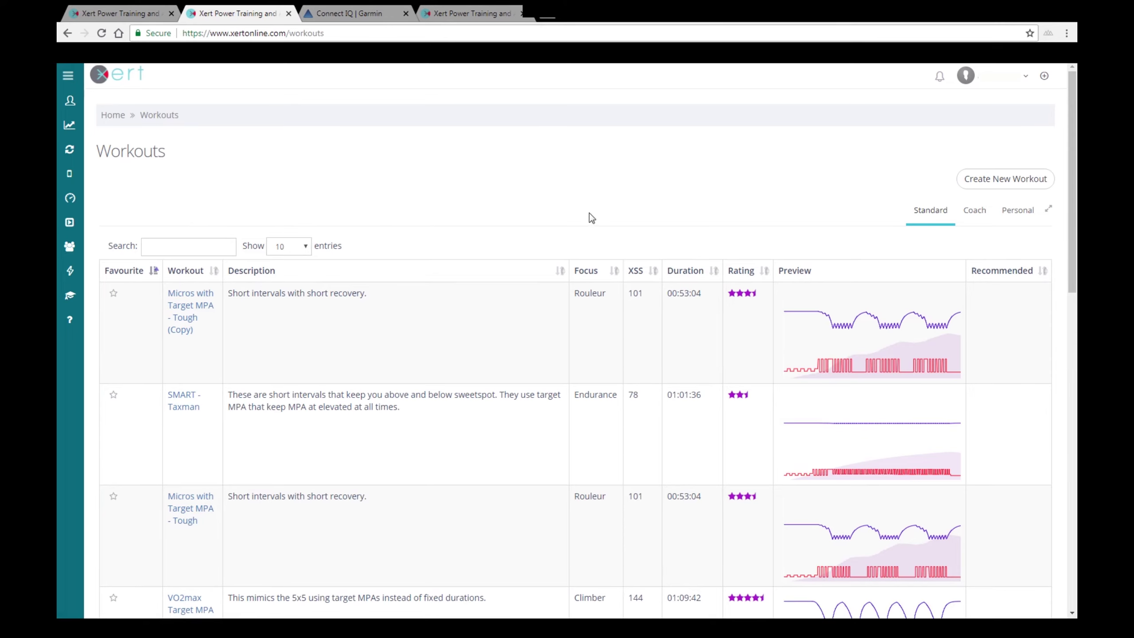
mouse_move(1074, 178)
mouse_down()
mouse_move(1076, 371)
mouse_move(1075, 187)
mouse_up()
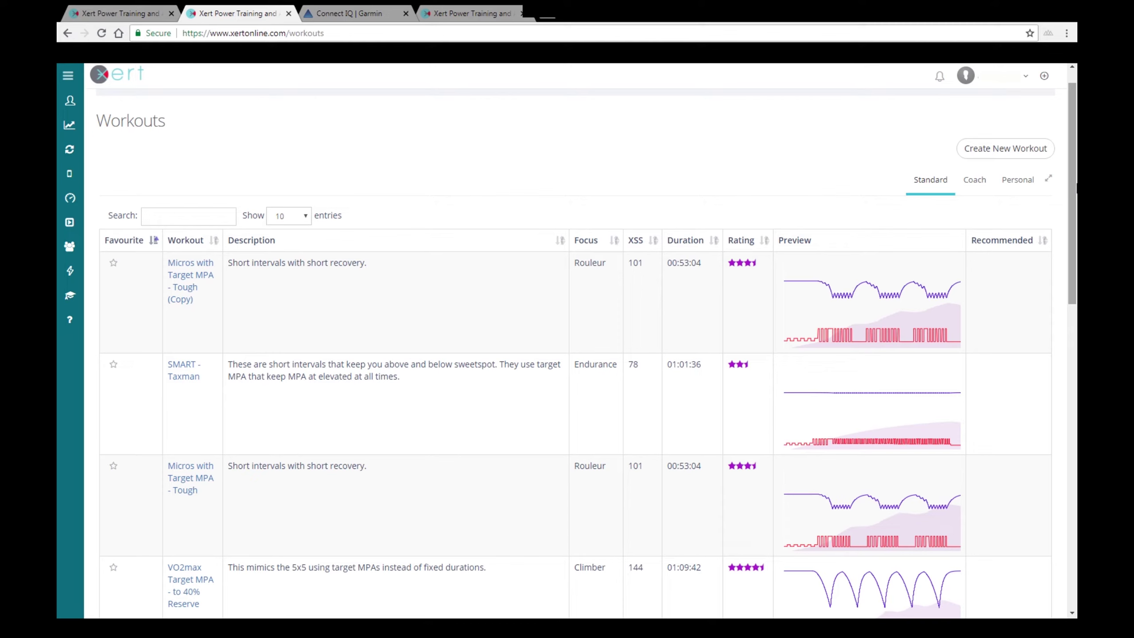
click(680, 244)
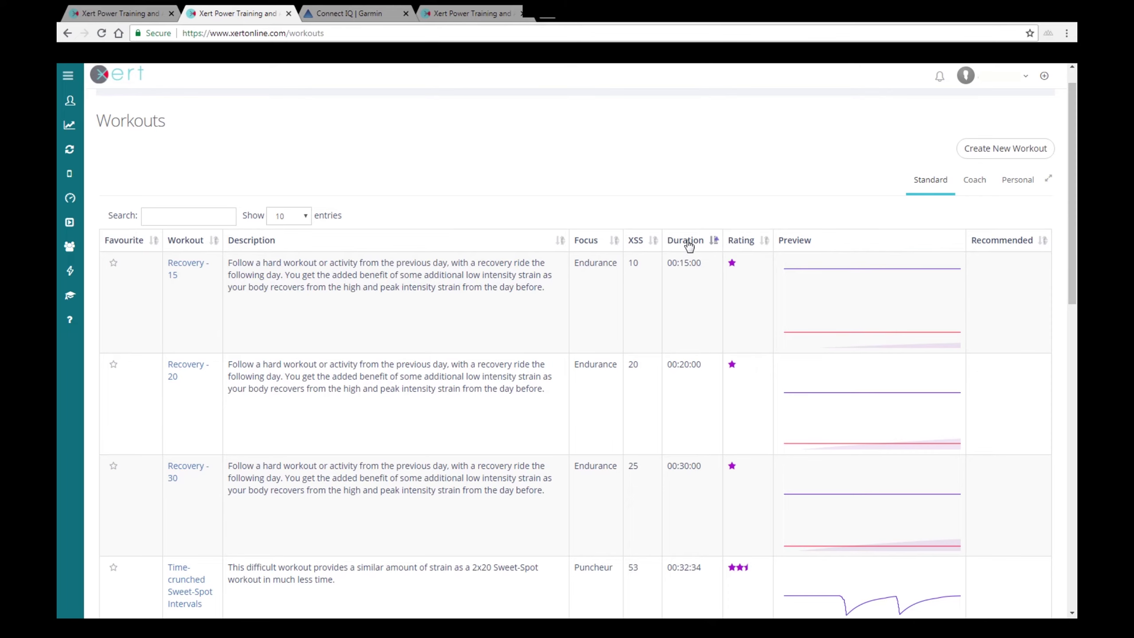
drag(1074, 218, 1073, 521)
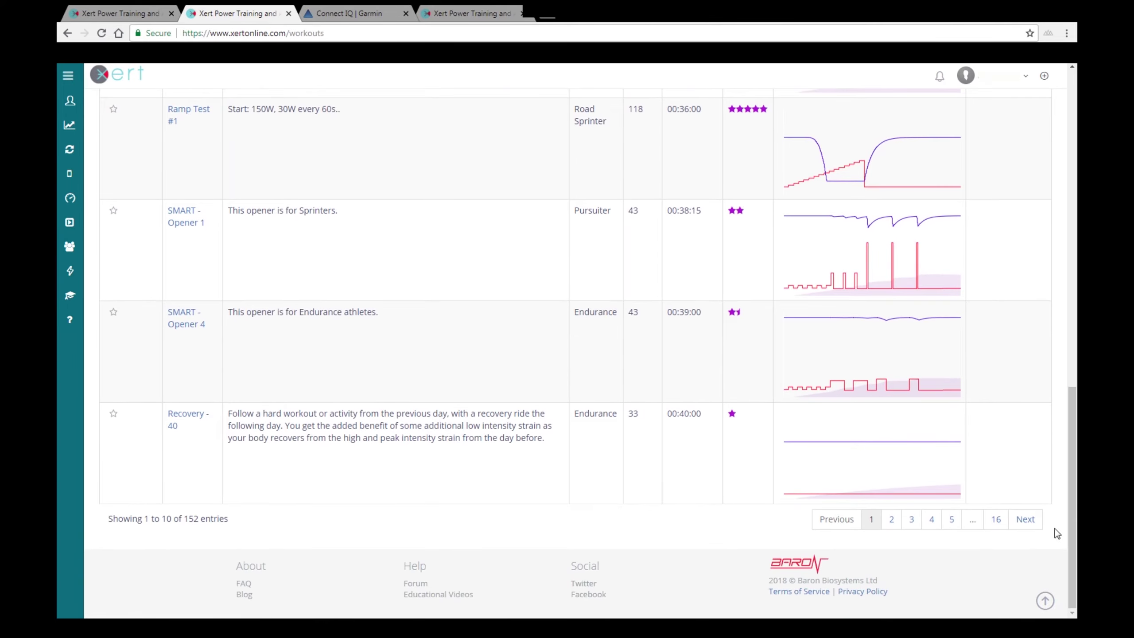
- Go to page 2 of the duration-sorted workouts and examine their descriptions, focus types and previews
click(891, 519)
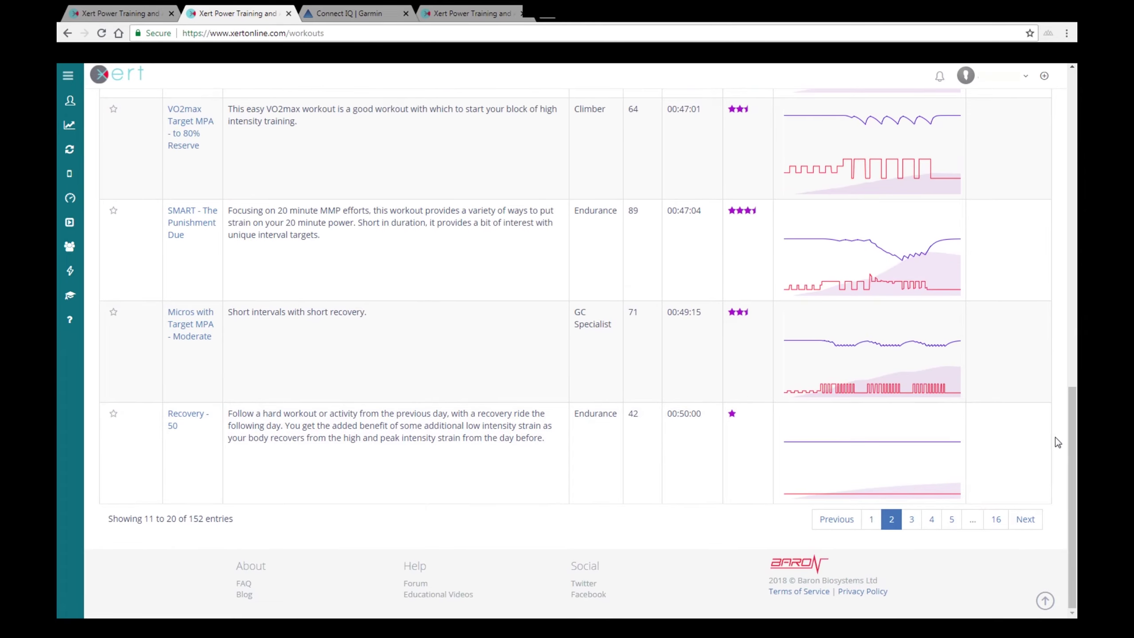
drag(1070, 445, 1076, 197)
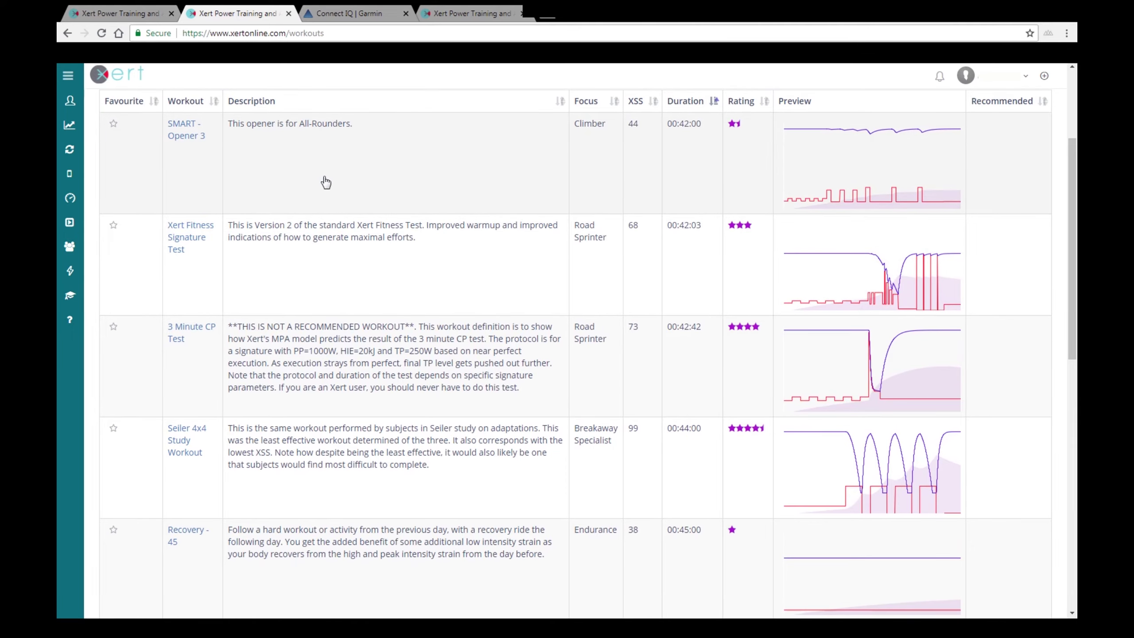
drag(1076, 236, 1073, 407)
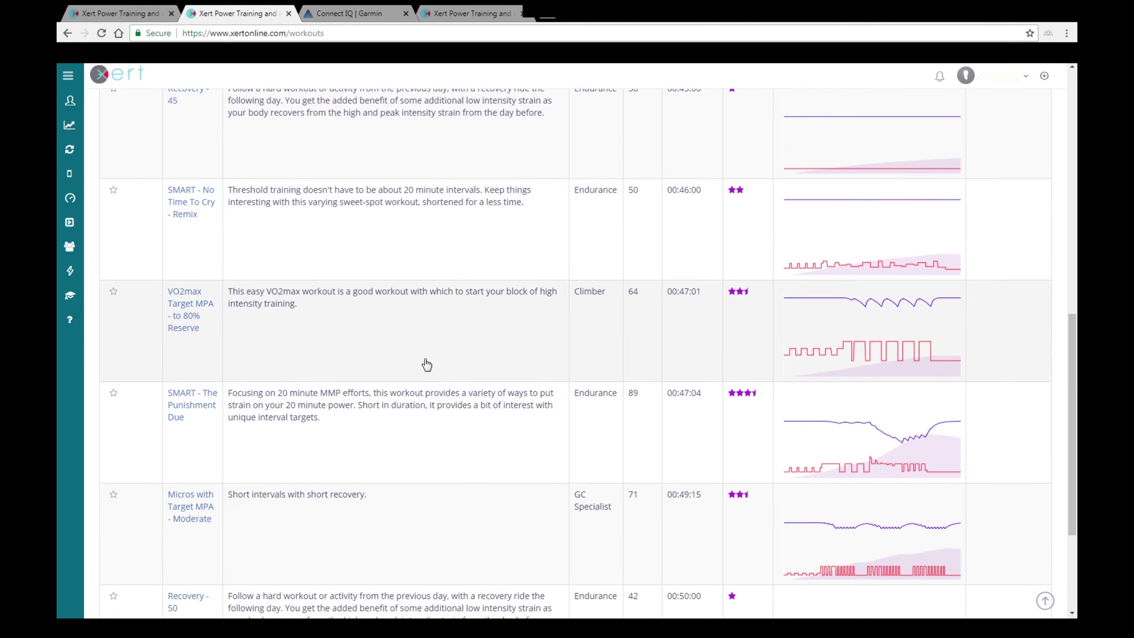
drag(1075, 407, 1075, 181)
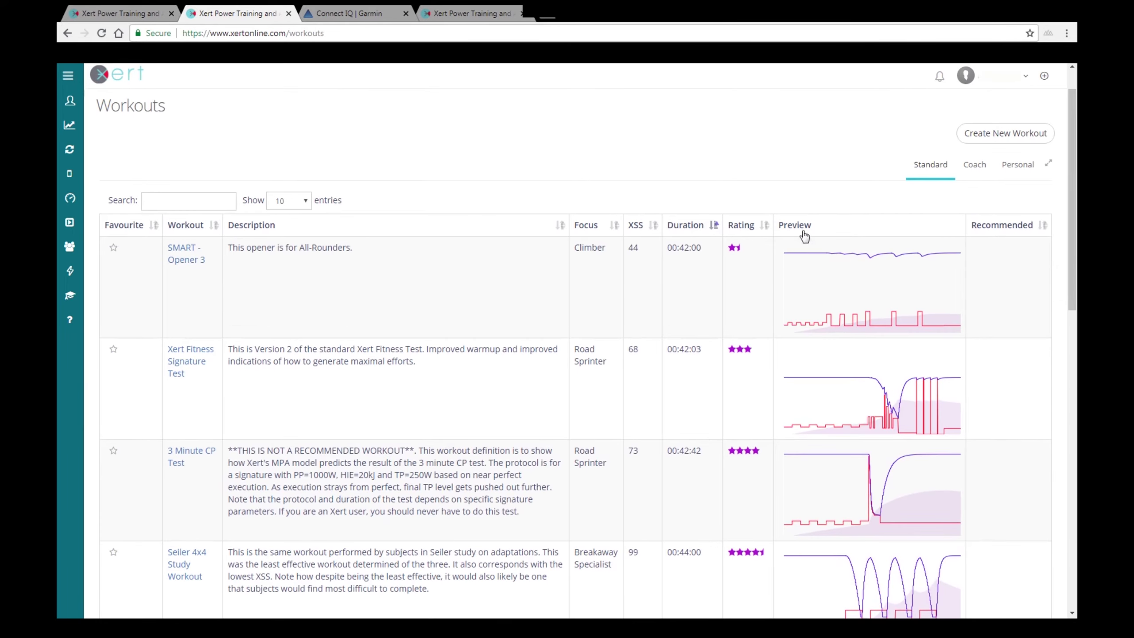
- Sort the standard workouts by rating with the highest first and examine the hardest ones
click(739, 225)
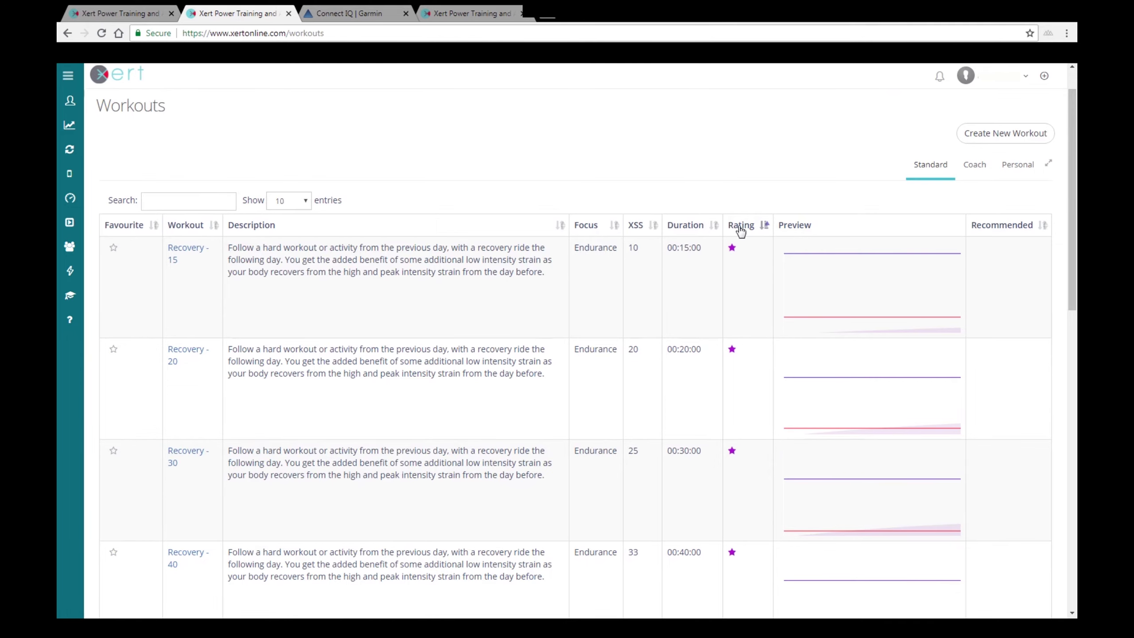
click(741, 228)
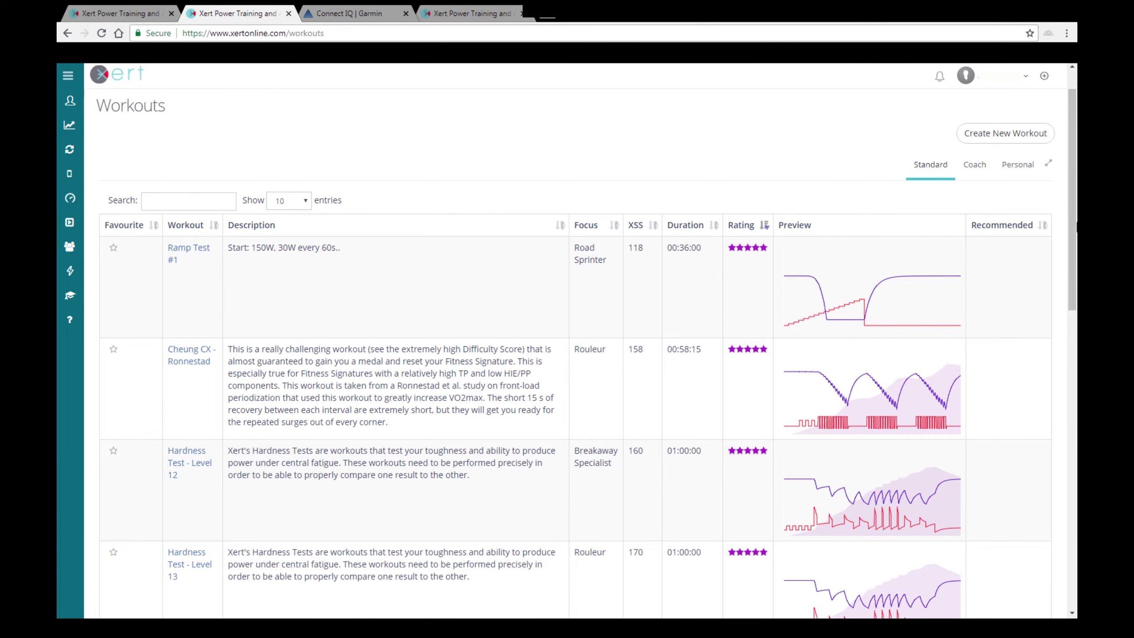
drag(1075, 218, 1076, 264)
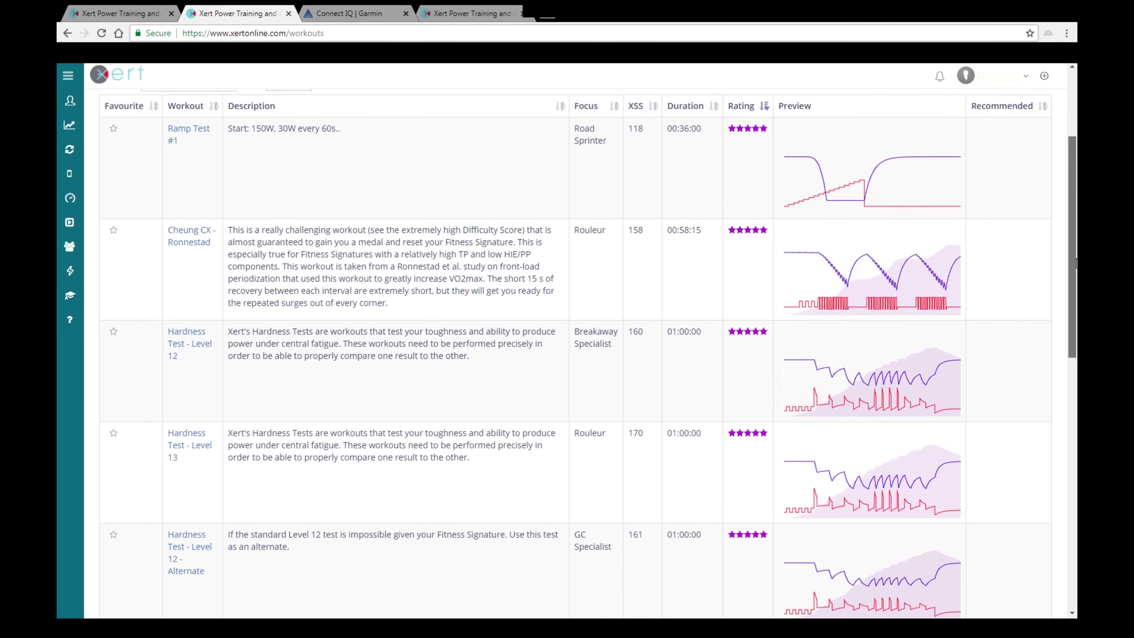
drag(1076, 264, 1076, 245)
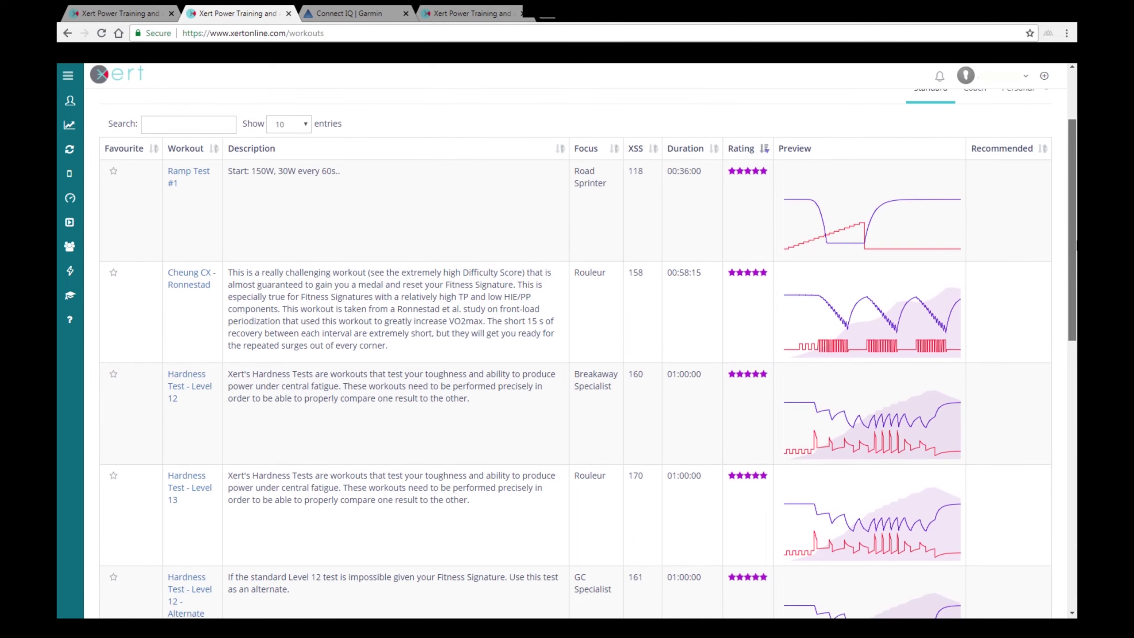
- Search the standard workouts for "hour of power" and make "HOP - 140% and 90%" the selected workout
click(162, 123)
text(hour of power)
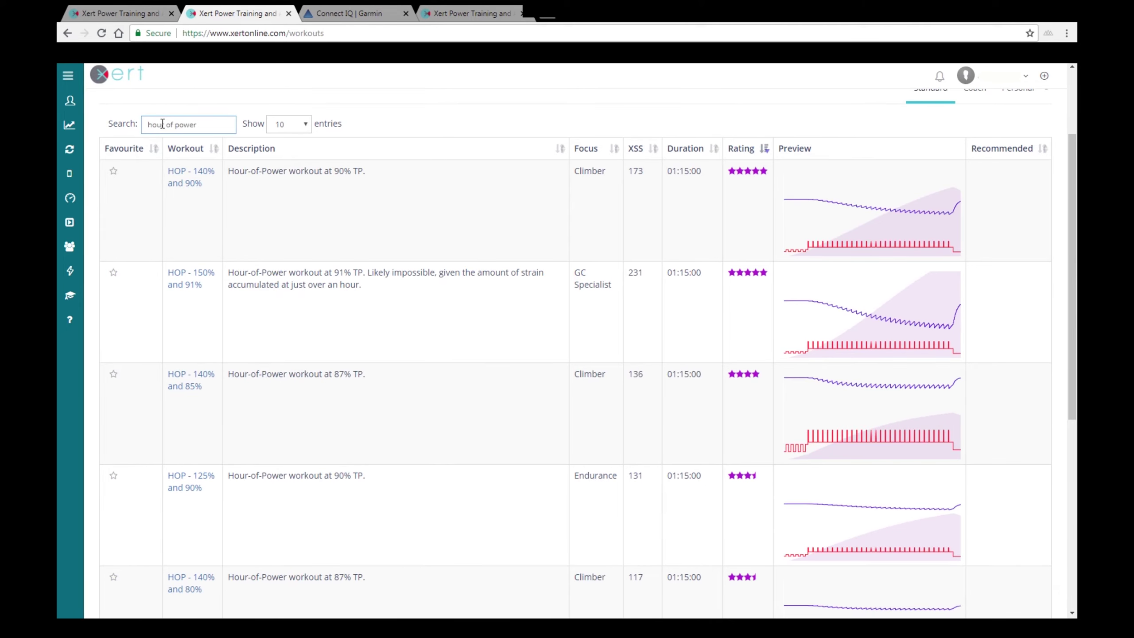
click(315, 175)
click(383, 231)
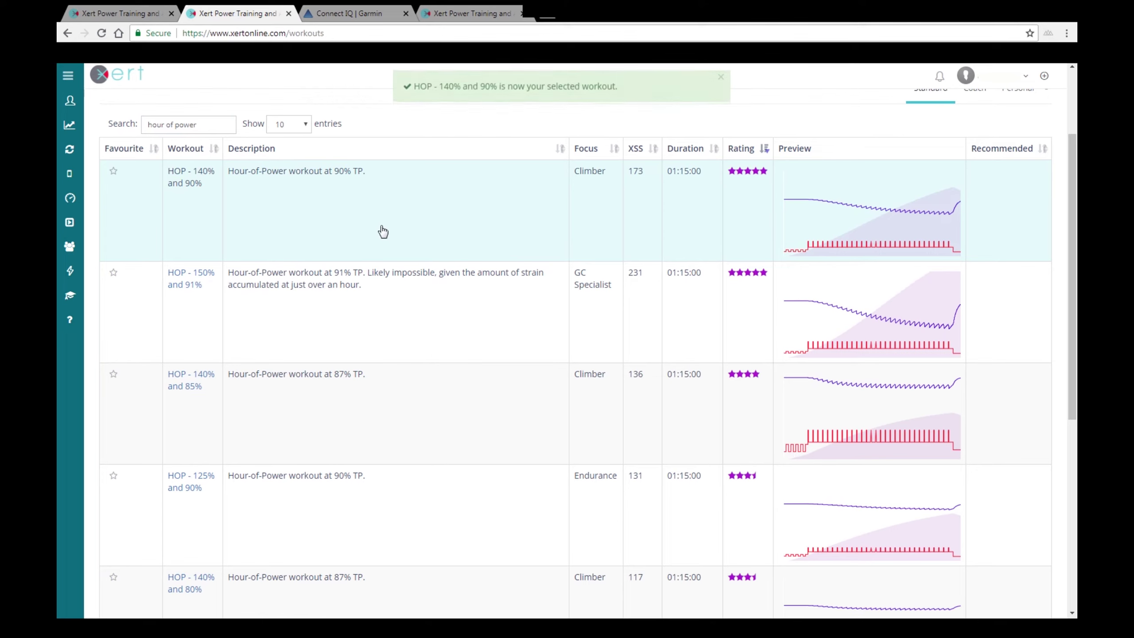
- Open "HOP - 140% and 90%" in the Workout Designer and examine its power chart, strain figures and interval table
click(836, 217)
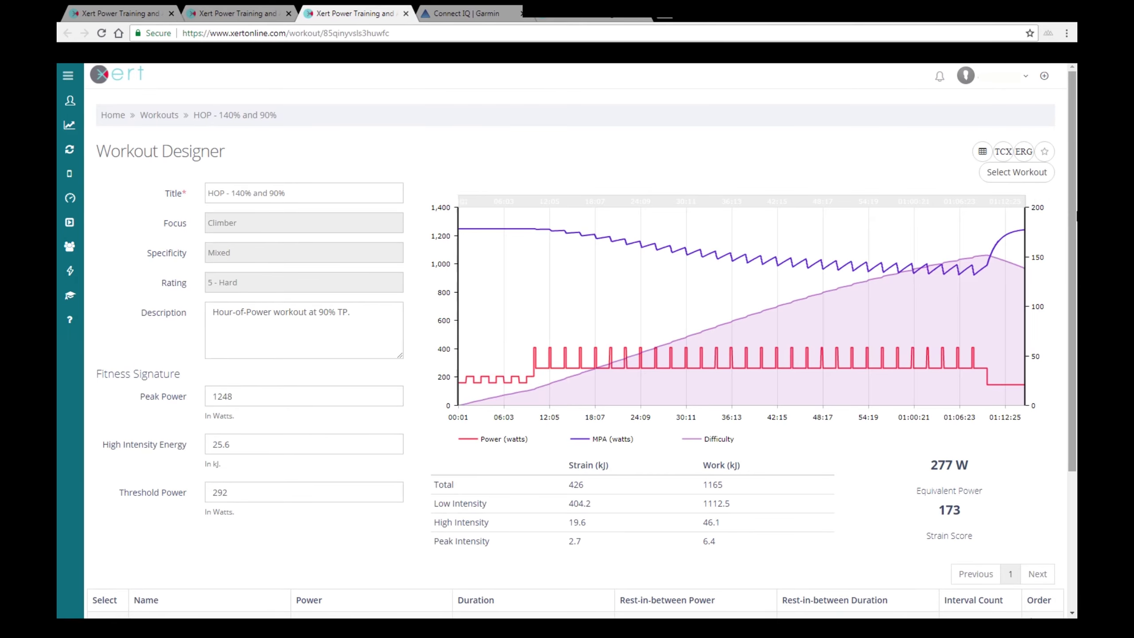
scroll(801, 233, down, 1)
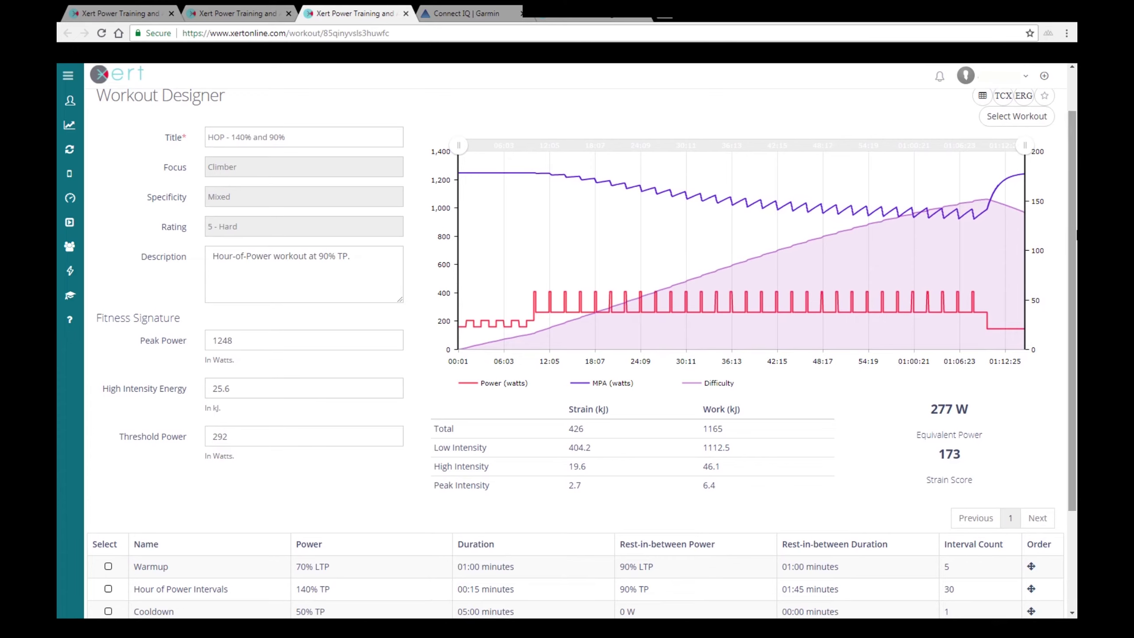
mouse_move(483, 326)
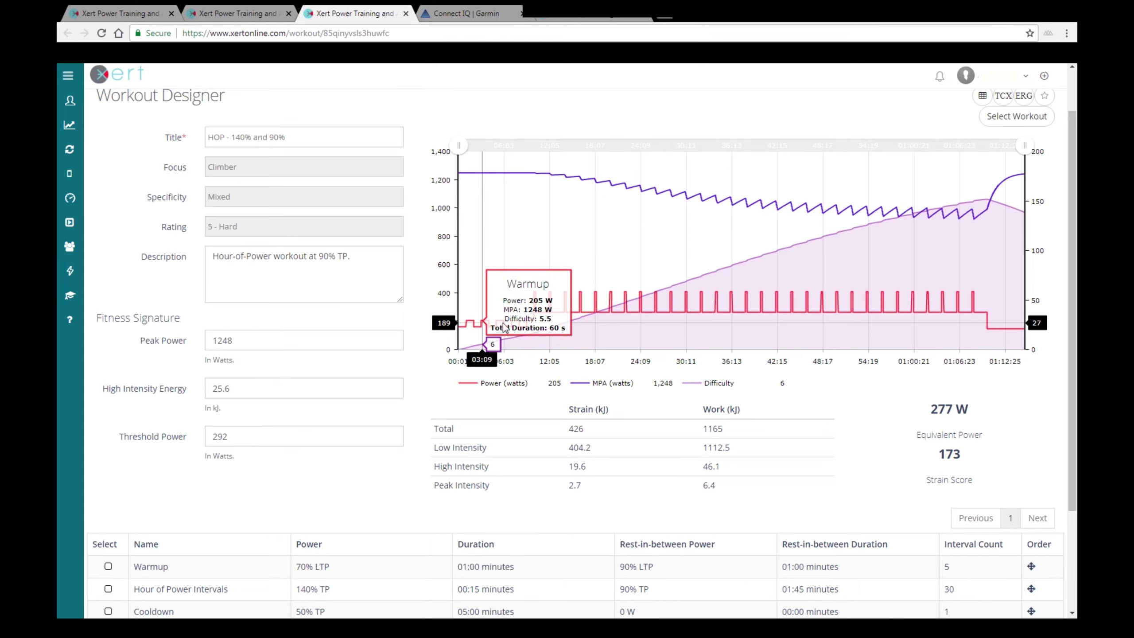
drag(1075, 275, 1075, 340)
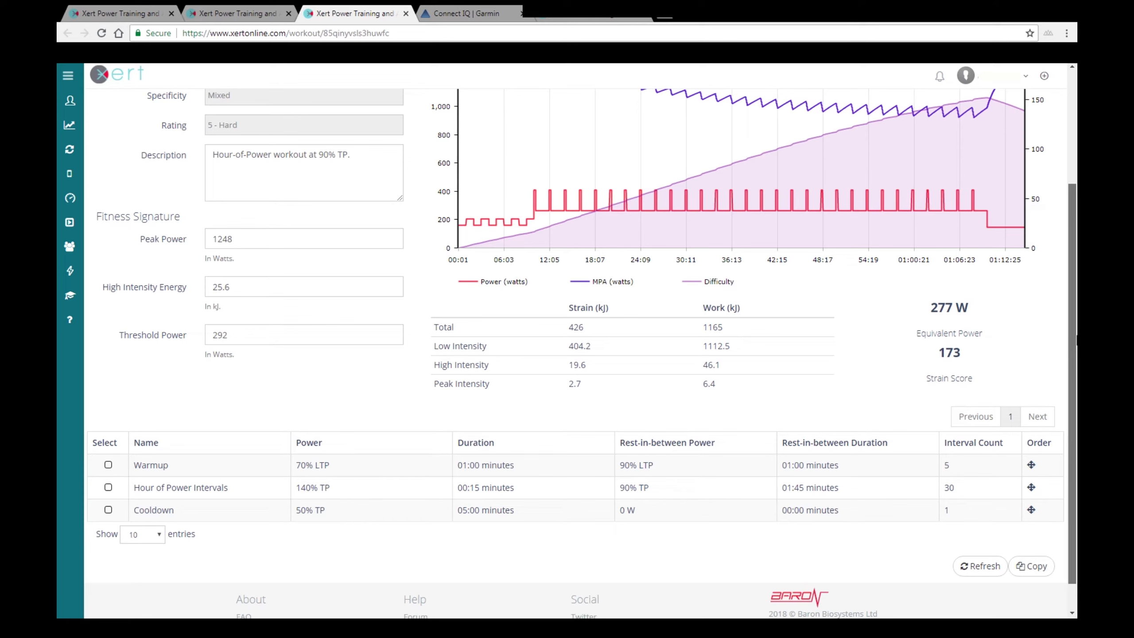
scroll(580, 232, up, 1)
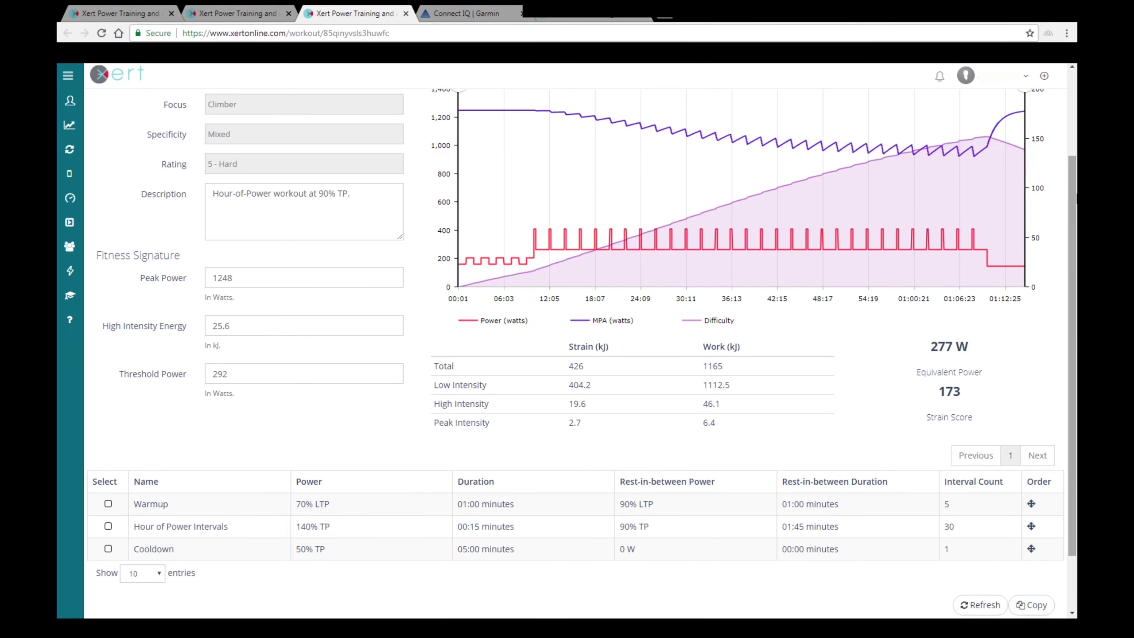
scroll(580, 353, up, 2)
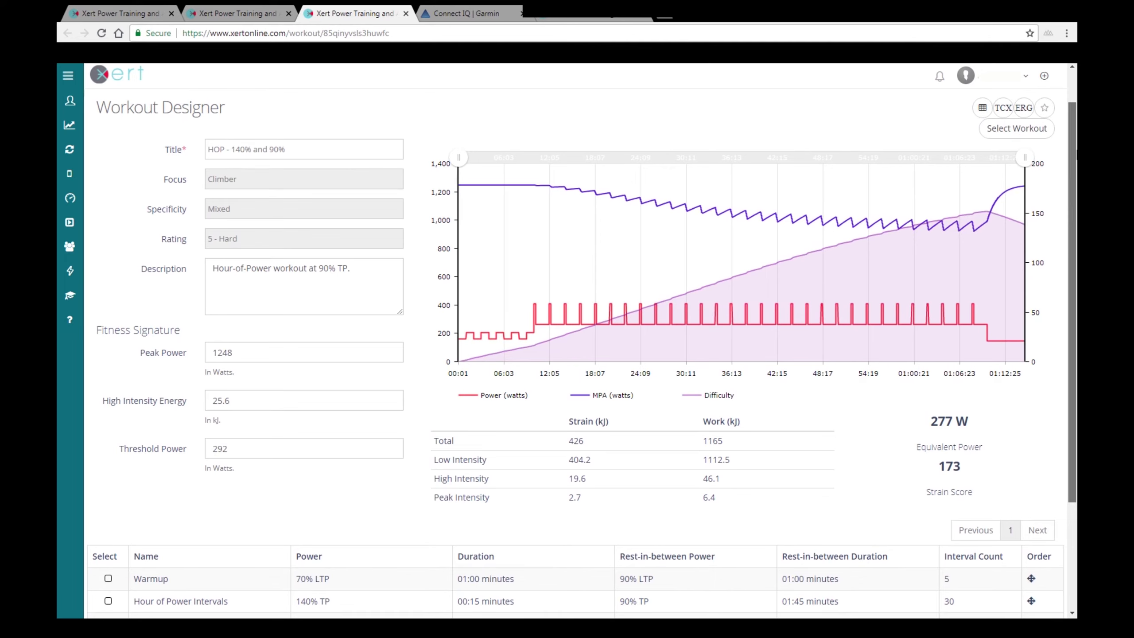
scroll(580, 353, down, 1)
scroll(580, 353, up, 1)
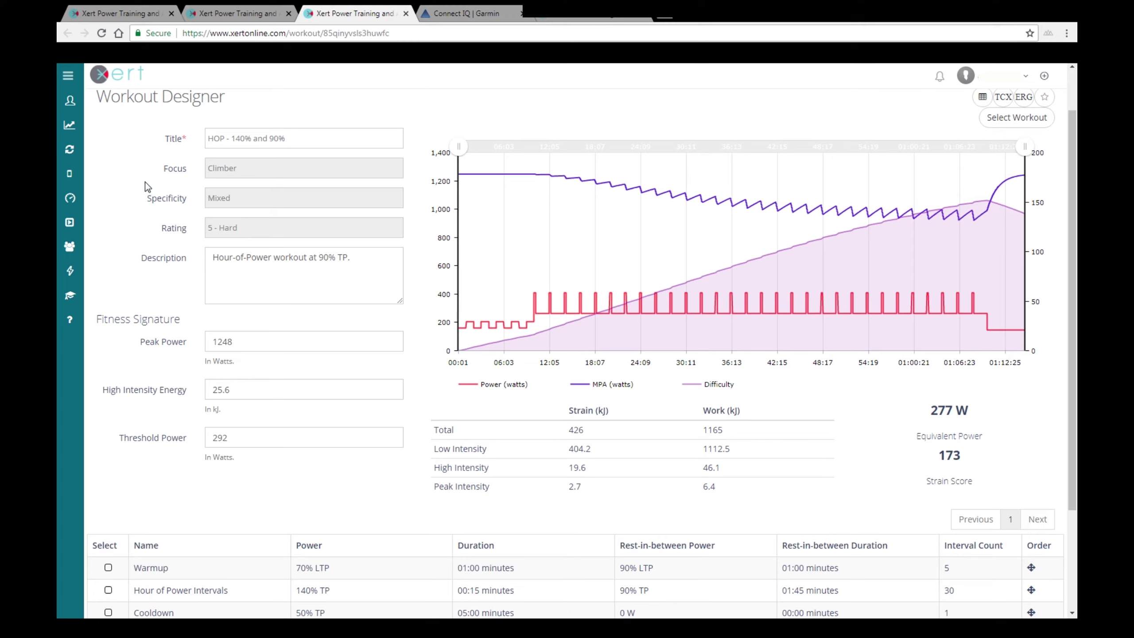
- Return to the My Fitness page and look over the training advice, selected workout and recommended workouts
mouse_move(78, 251)
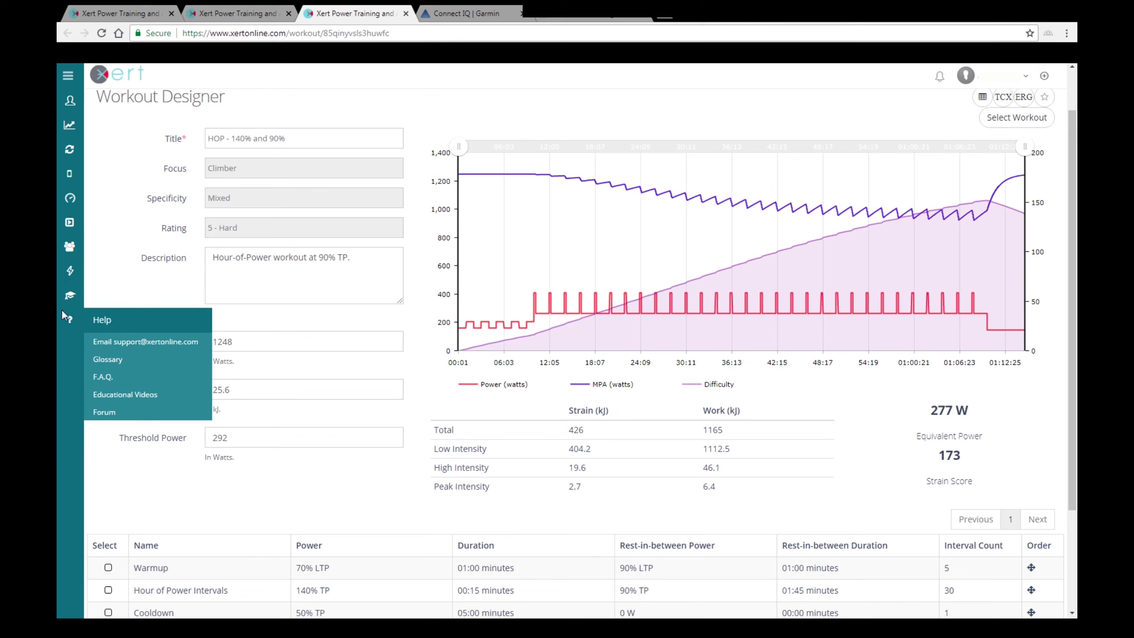
click(104, 77)
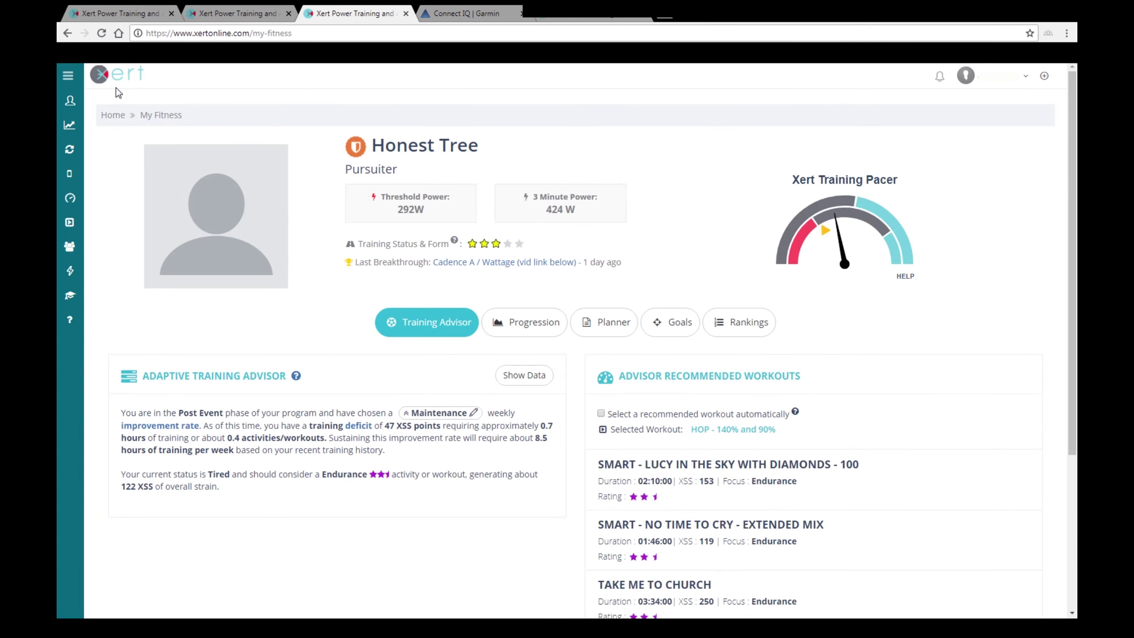
drag(1070, 95, 1073, 214)
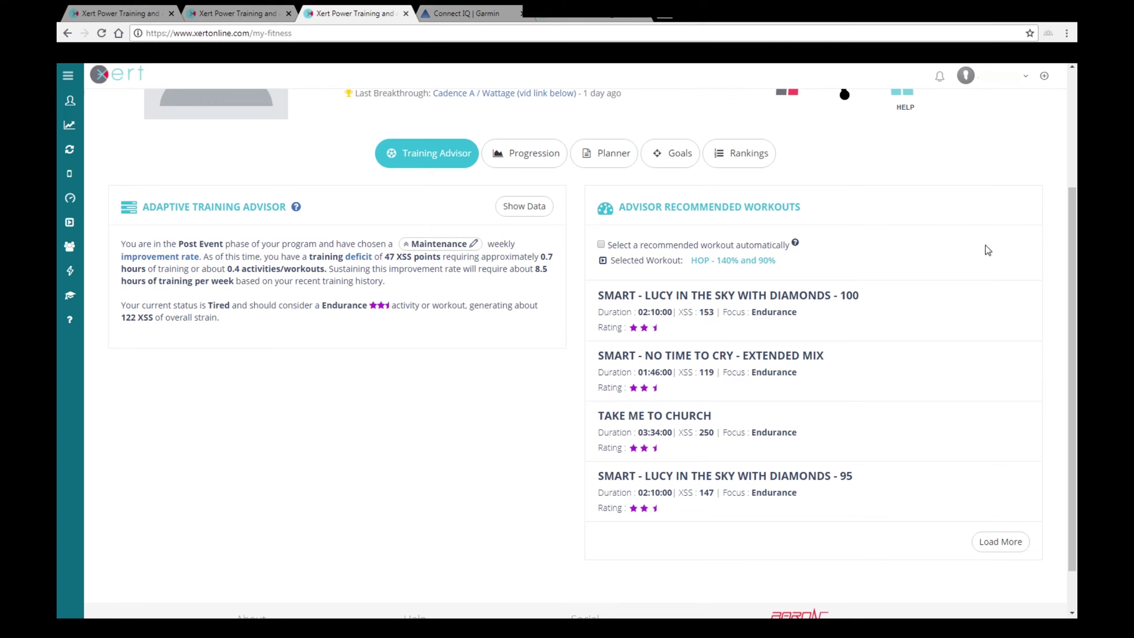
- Look over the activity and sync options and open the Strava synchronization page
mouse_move(66, 128)
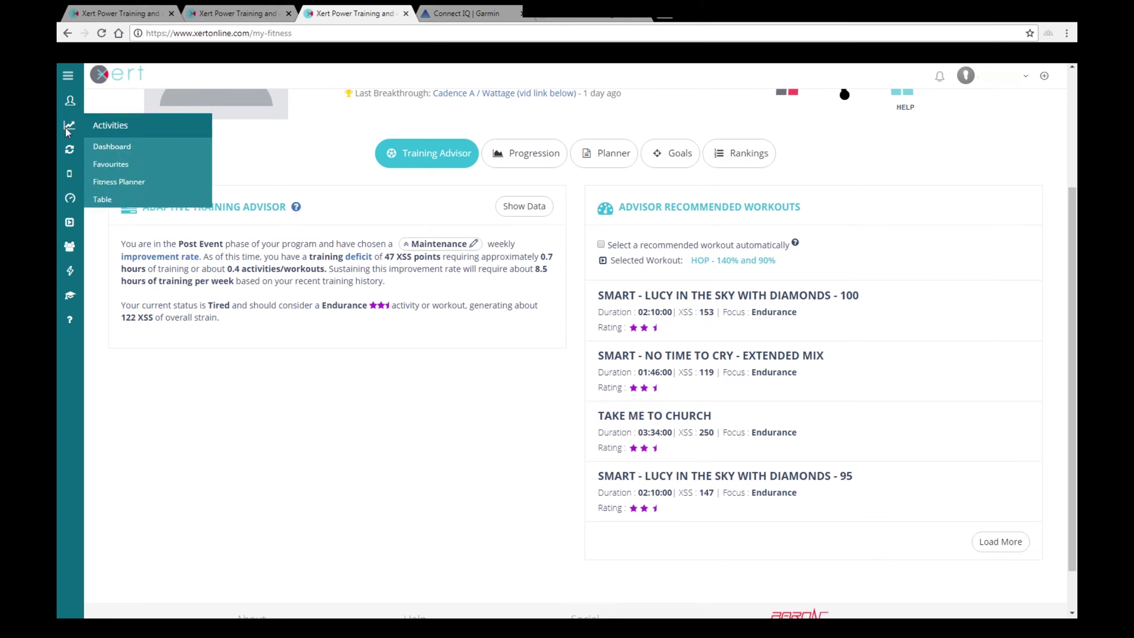
mouse_move(65, 152)
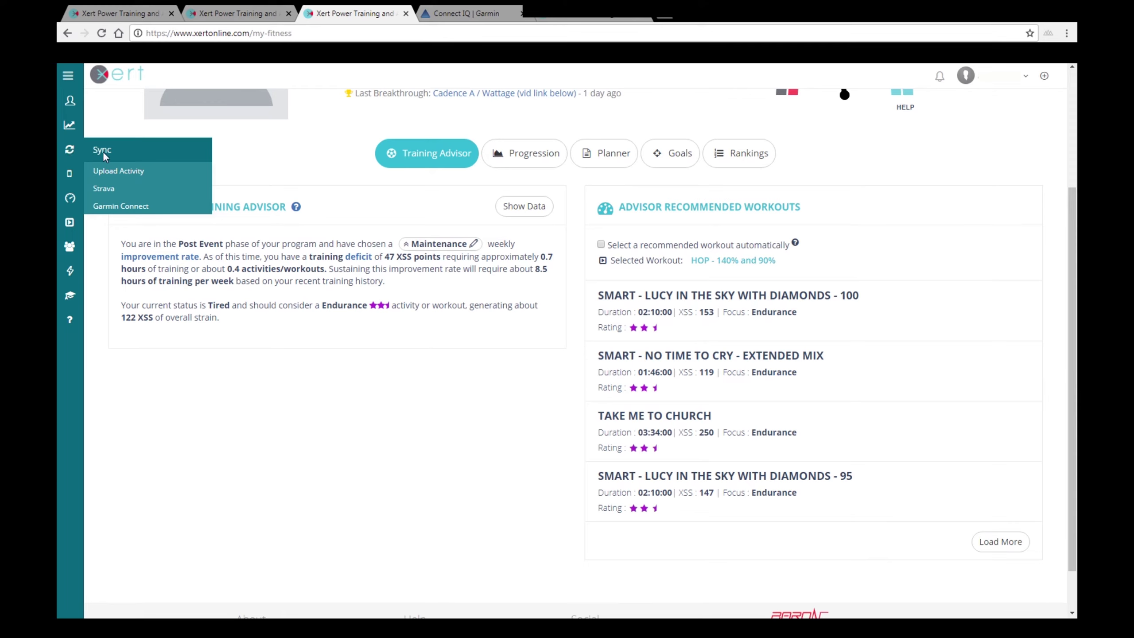
click(111, 194)
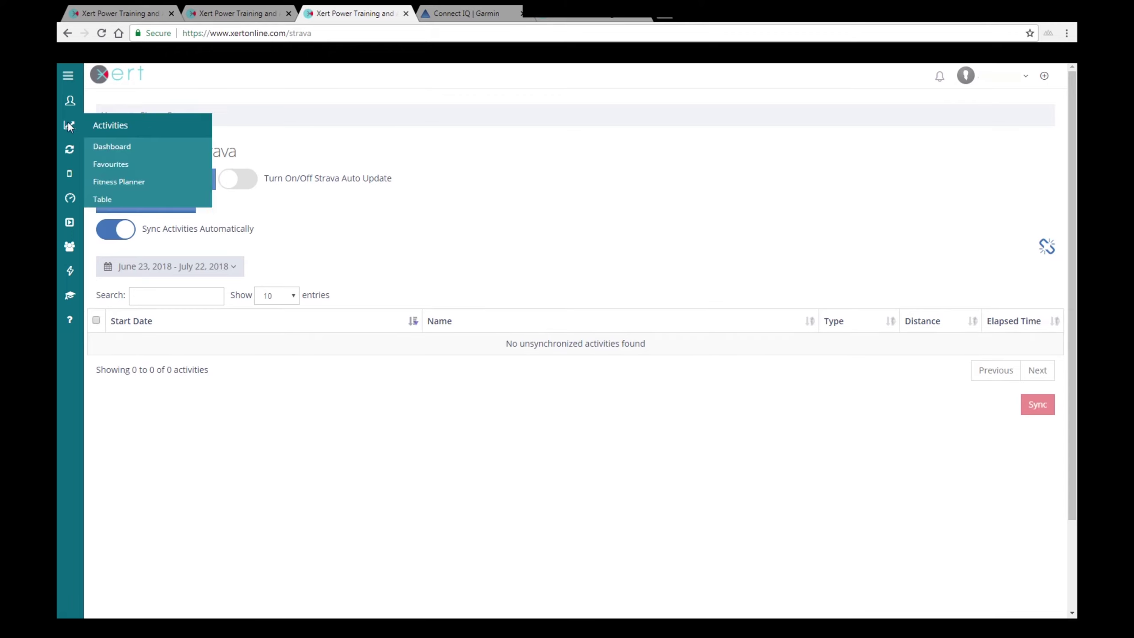
- Open the activities Dashboard and look through the recent rides down to the Tuesday July 17th entries
click(106, 146)
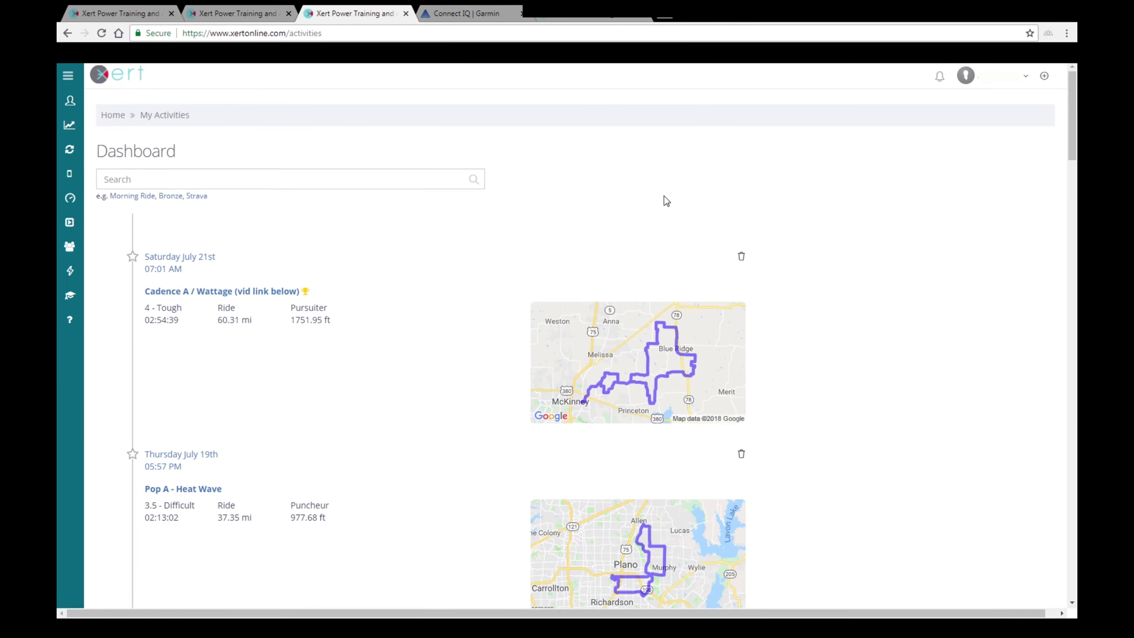
scroll(817, 198, down, 8)
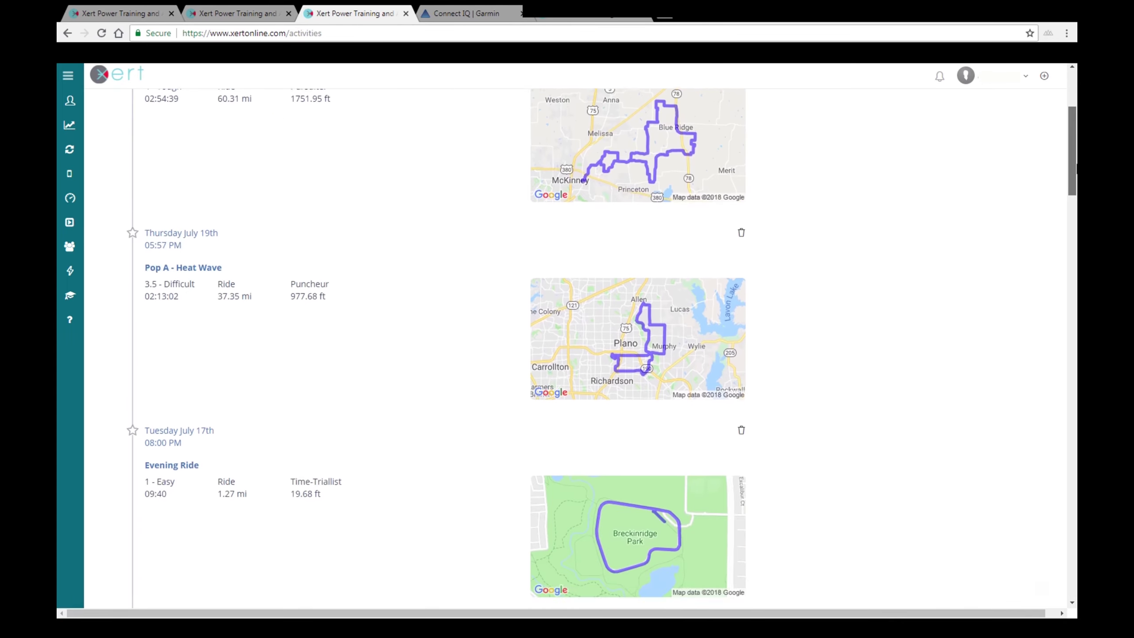
scroll(601, 348, up, 1)
scroll(288, 333, down, 4)
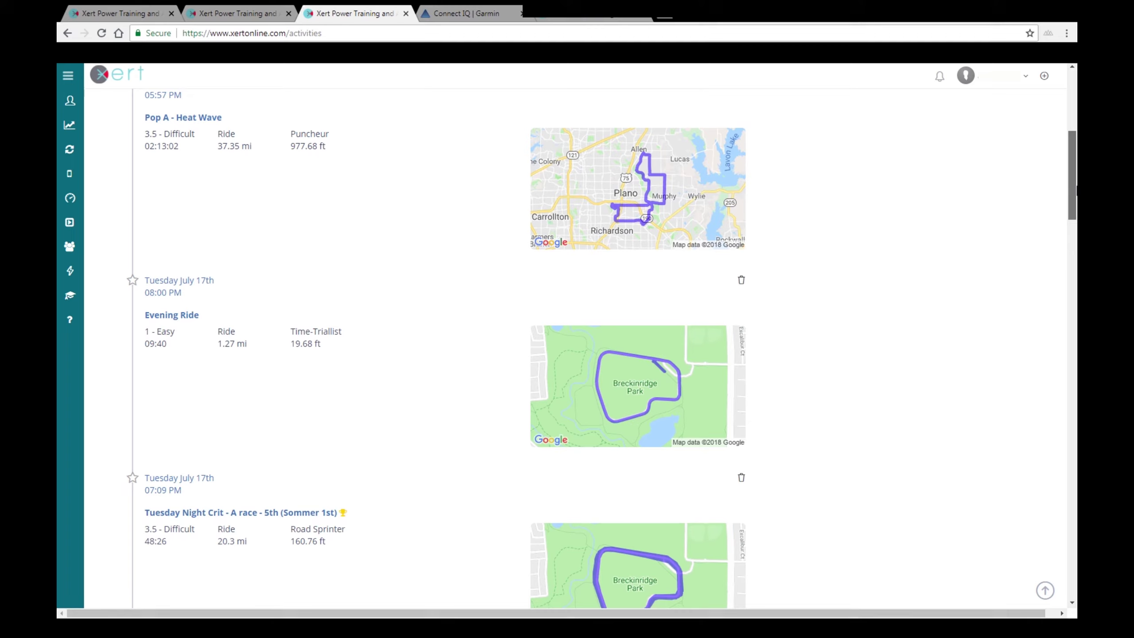
- Open the "Tuesday Night Crit - A race" activity and examine its power and MPA chart
click(264, 345)
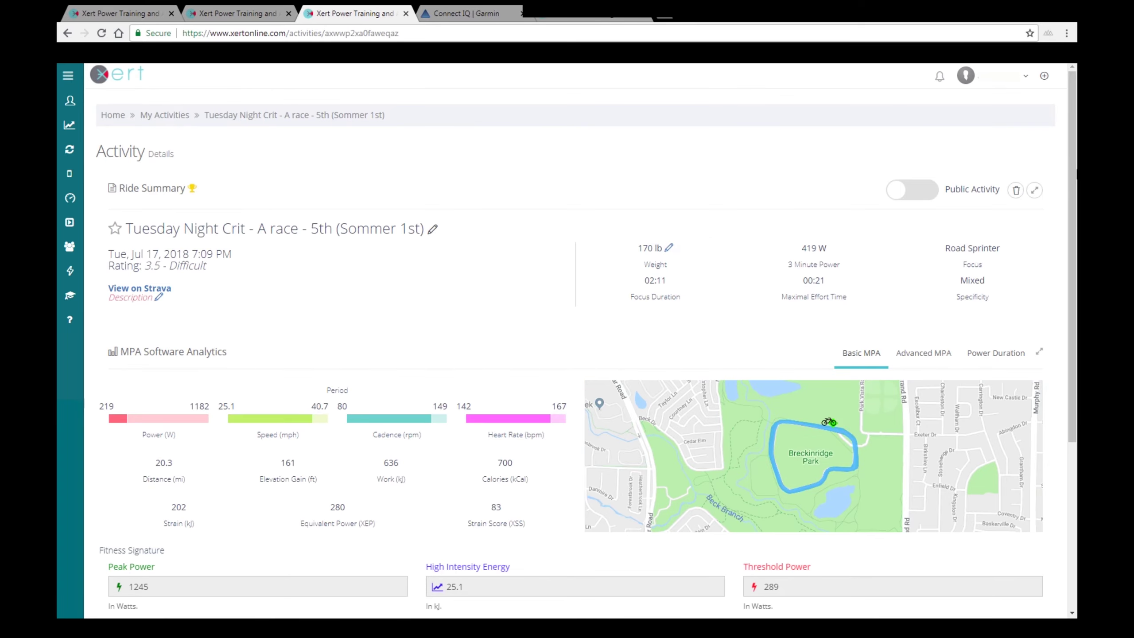
scroll(934, 265, down, 2)
drag(1076, 216, 1075, 340)
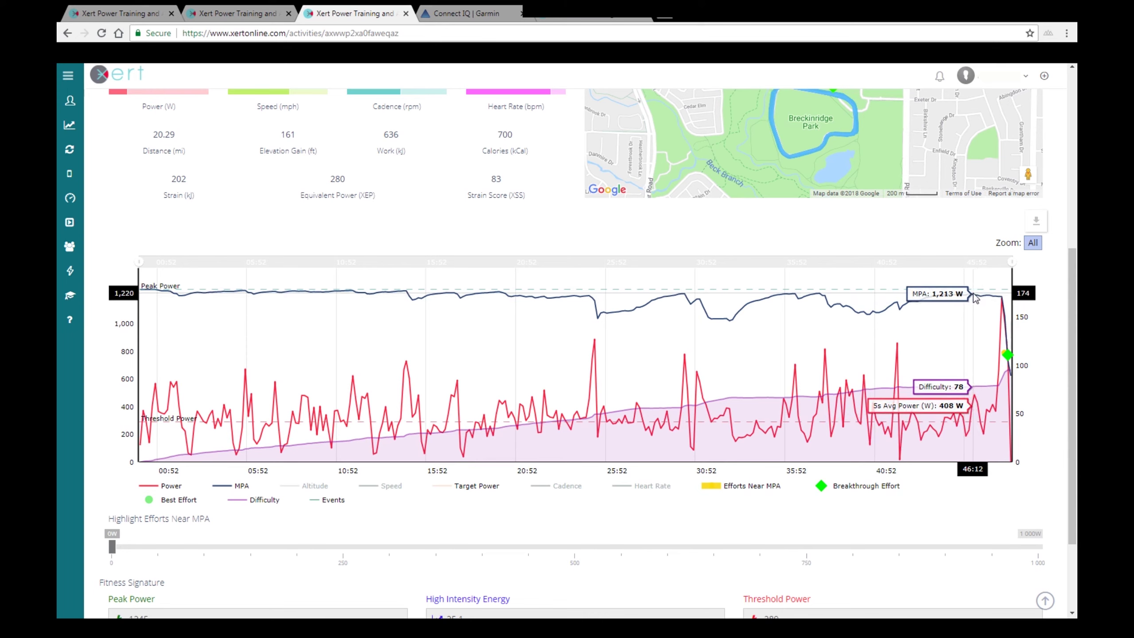
- Zoom the ride chart to the final 46:52 - 48:22 period and examine the breakthrough effort and its statistics
drag(985, 300, 1040, 353)
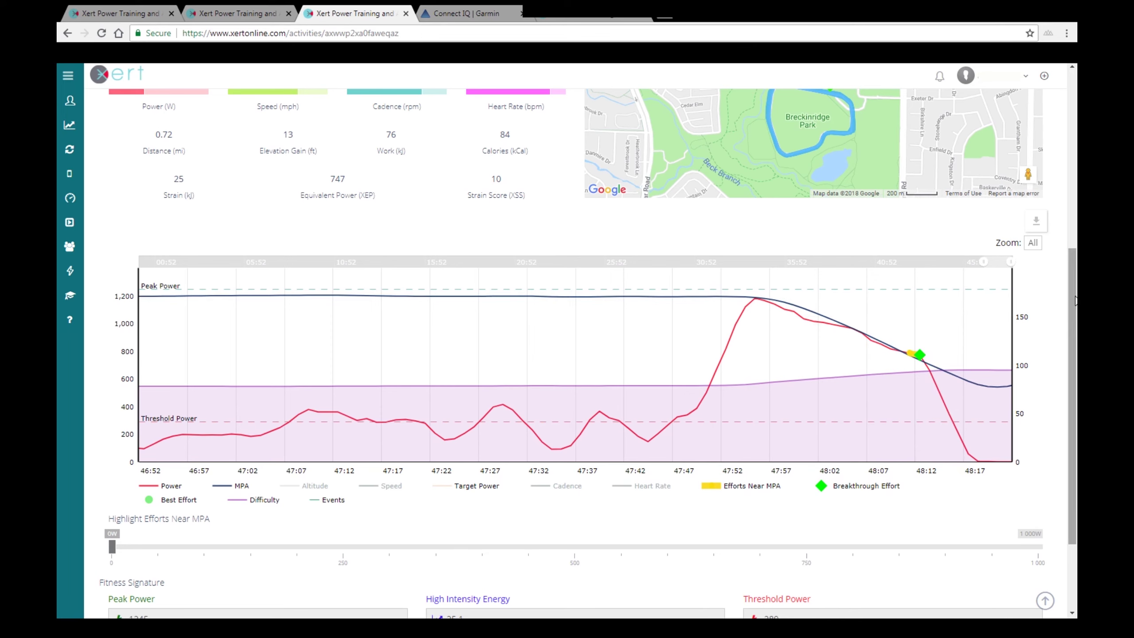
drag(1076, 303, 1076, 236)
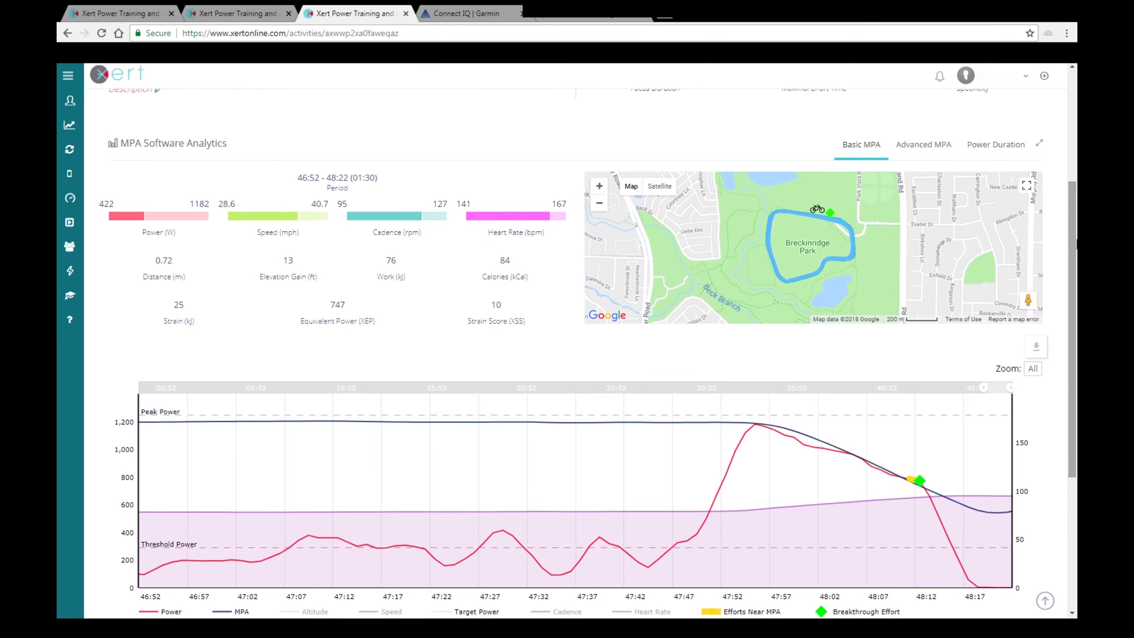
scroll(874, 383, up, 2)
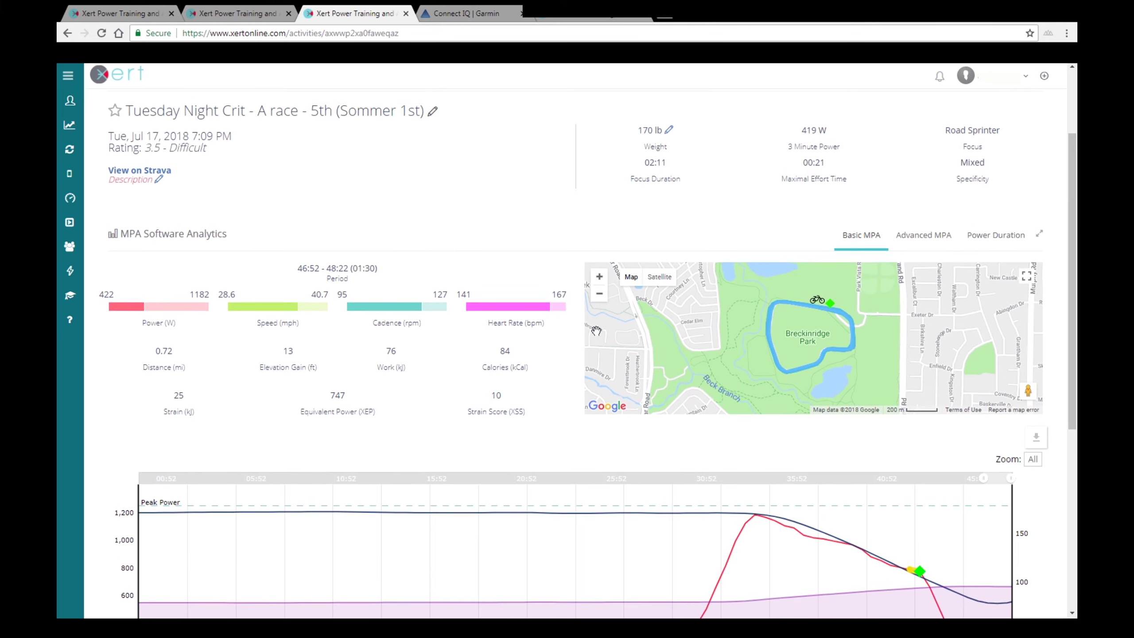
scroll(1076, 273, up, 1)
drag(1076, 274, 1075, 379)
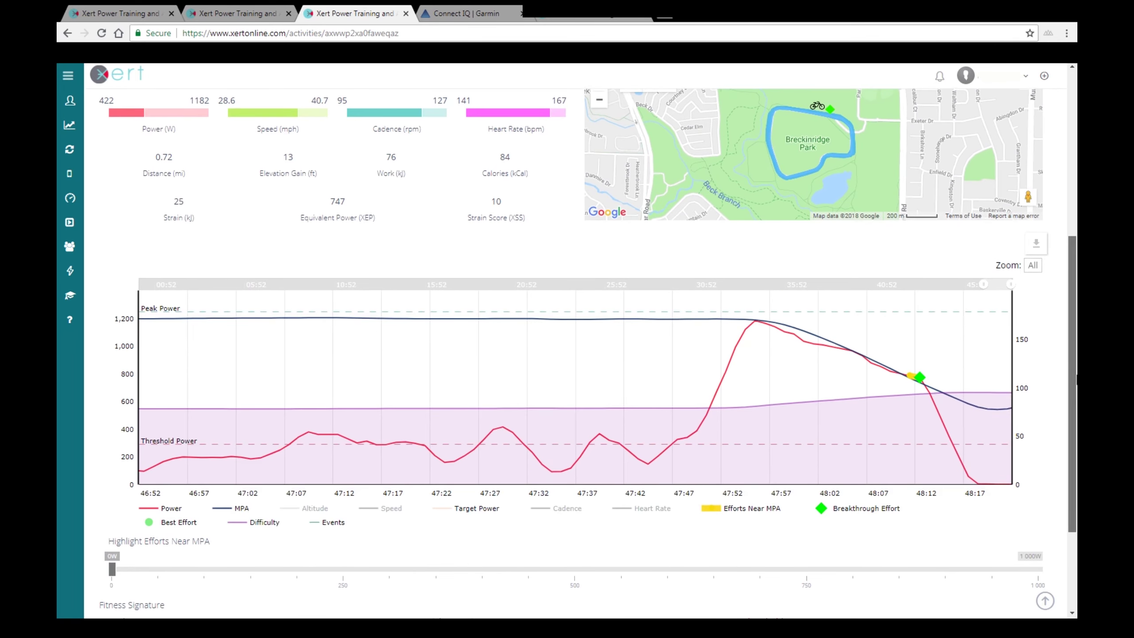
drag(1076, 380, 1076, 374)
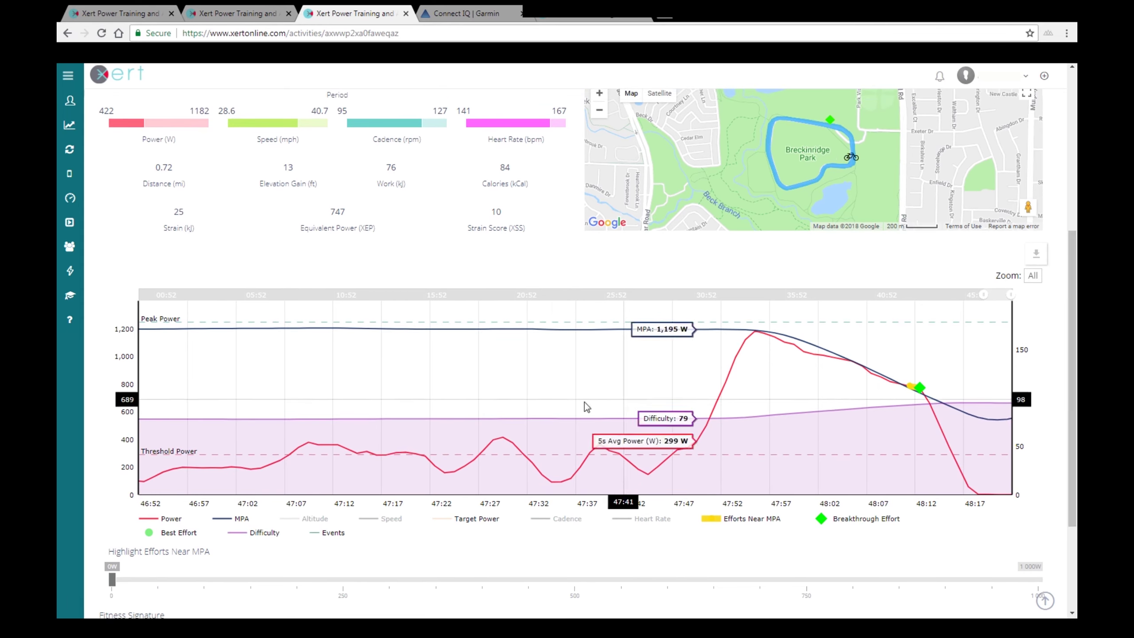
- Examine the power and MPA curves around the sprint and restore the chart to the whole ride
click(1035, 254)
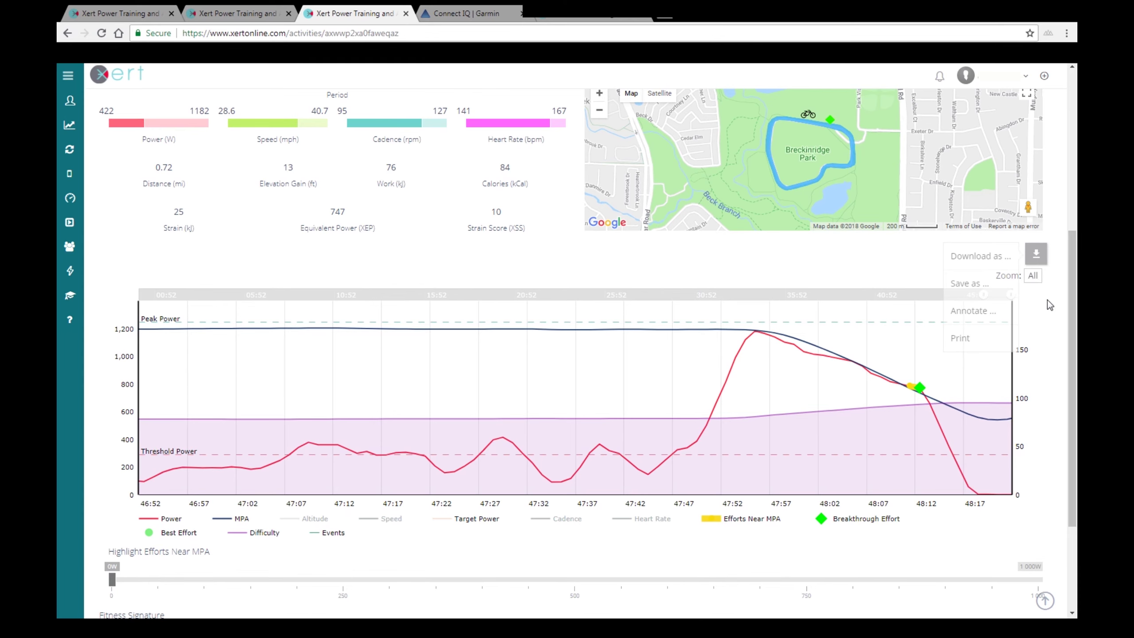
scroll(1075, 308, down, 1)
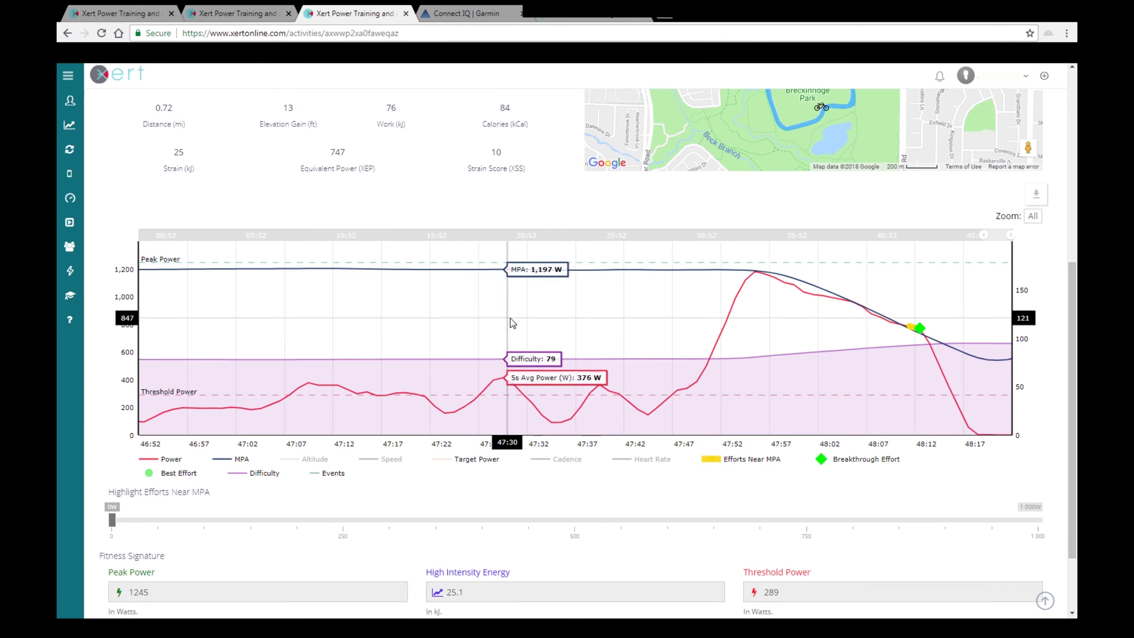
drag(511, 322, 520, 320)
click(1033, 216)
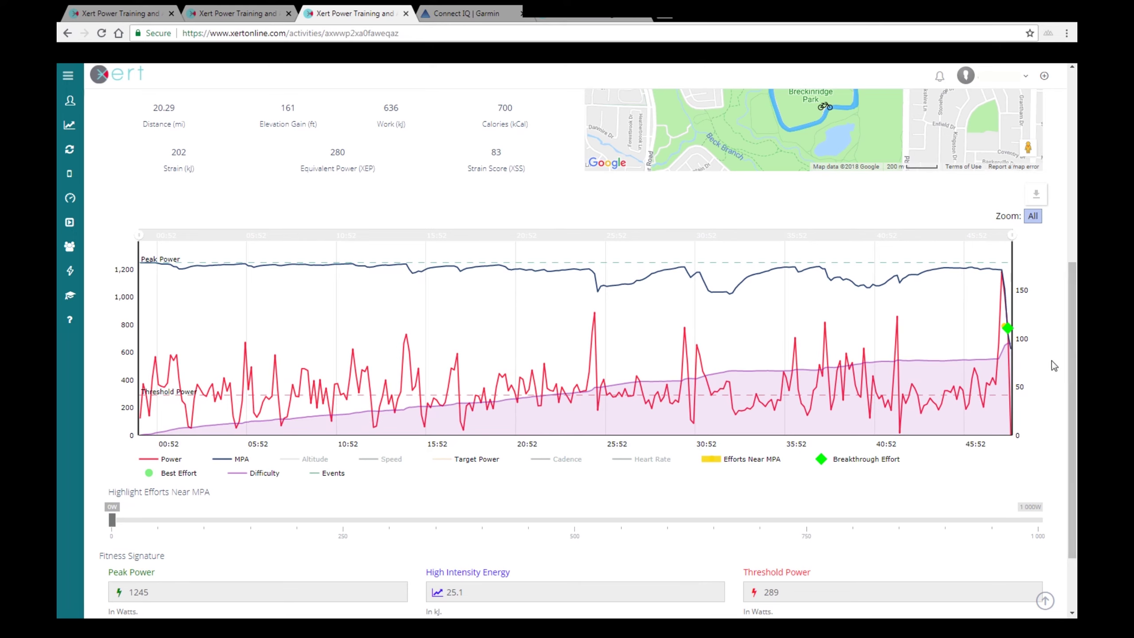
- Review the race's ride summary and full-ride analytics, and return to the My Fitness page
drag(1073, 402, 1076, 199)
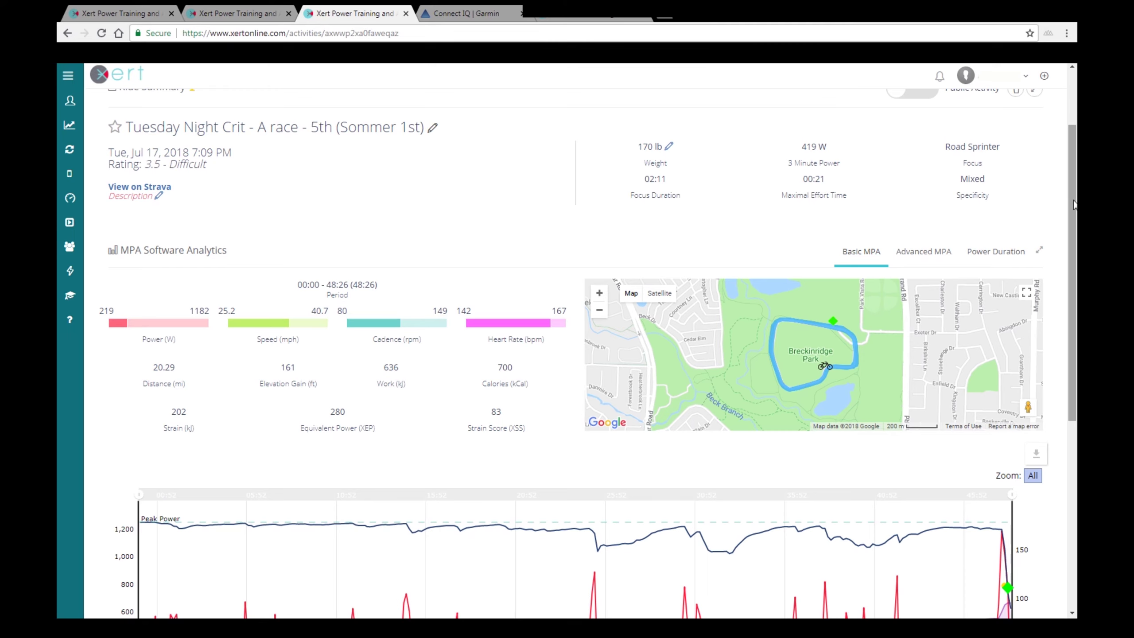
scroll(580, 353, up, 2)
scroll(580, 353, up, 1)
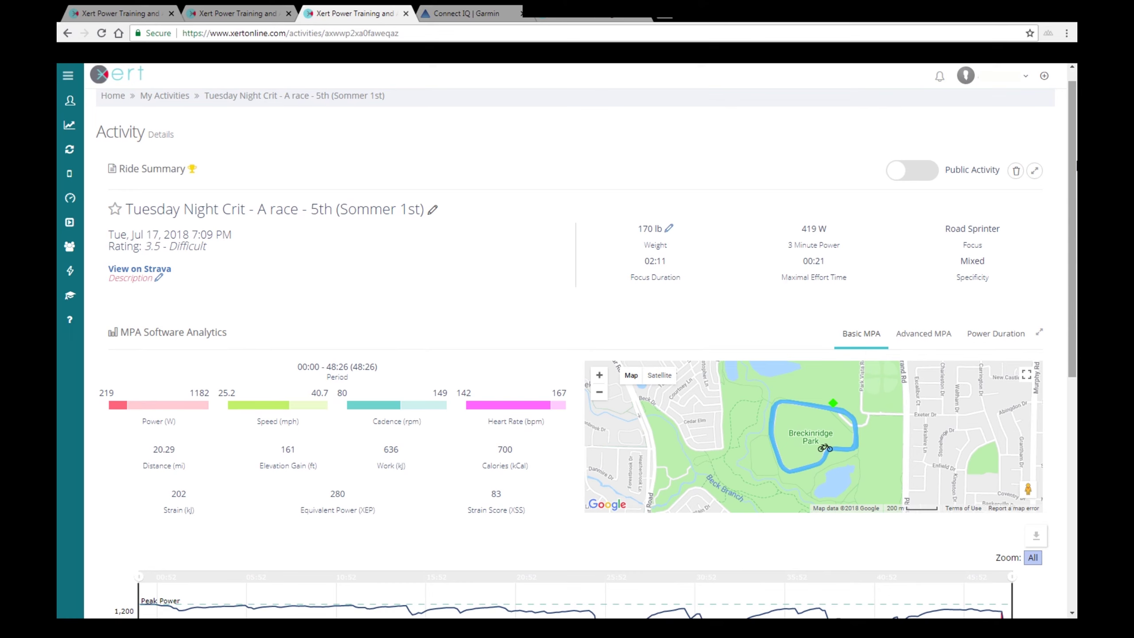
click(104, 76)
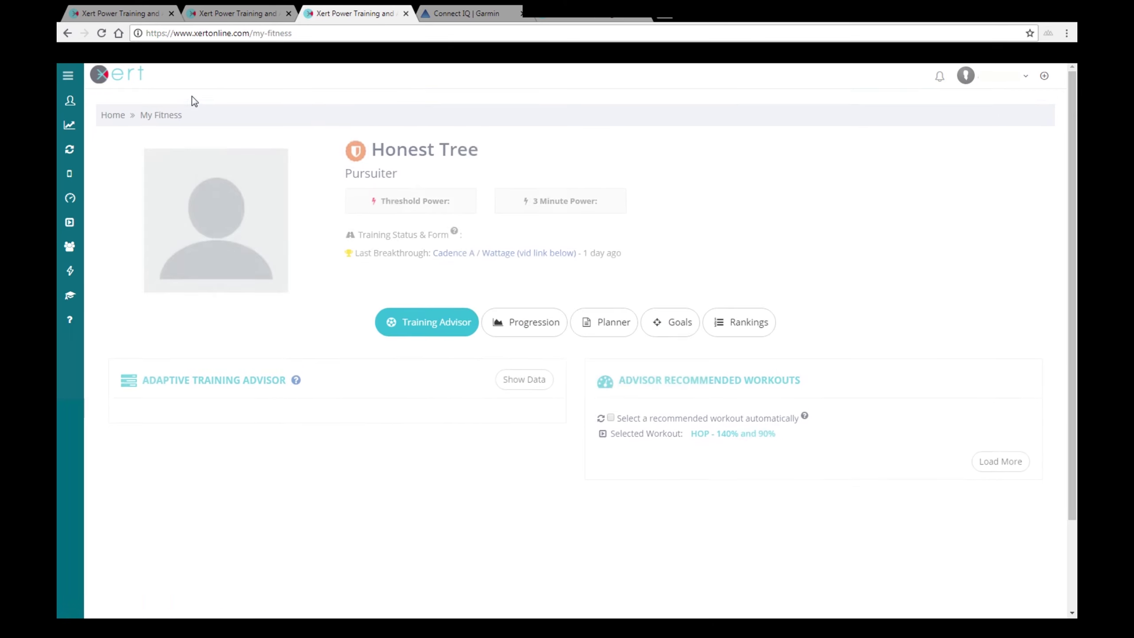